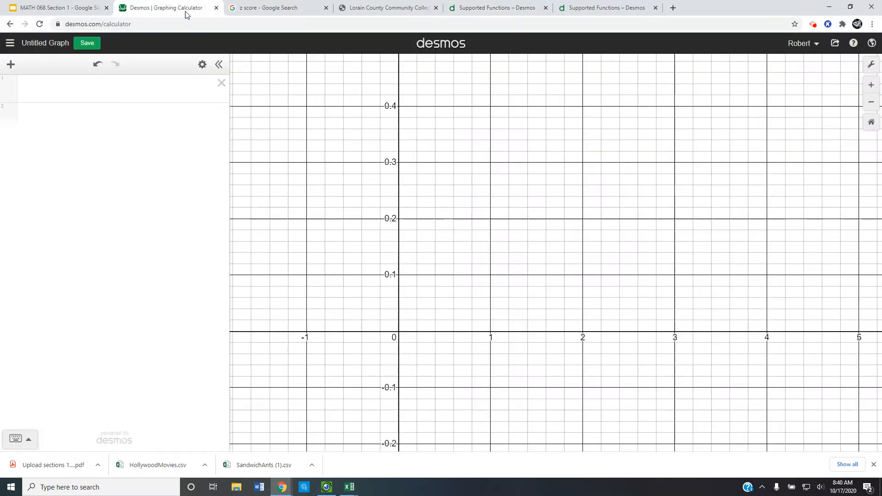
Step: Define a list named a containing the values 1, 2 and 3 in the first expression
left_click(145, 92)
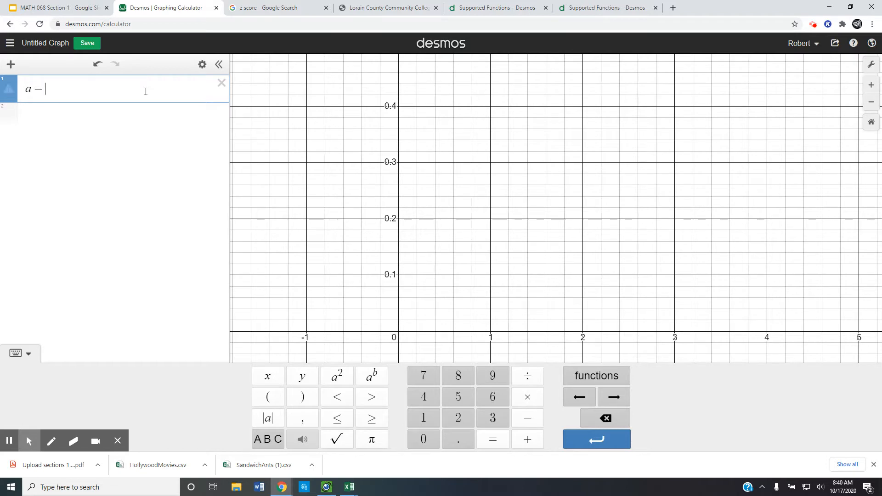
type("[")
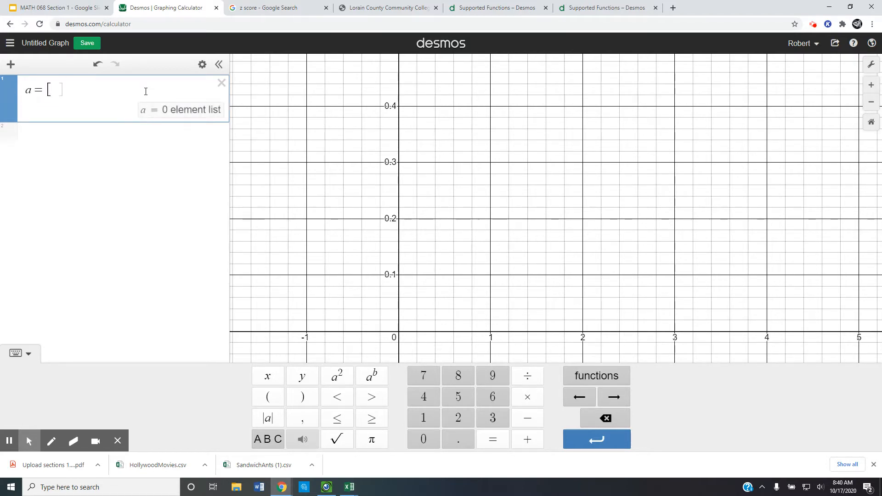
type("1,2,3")
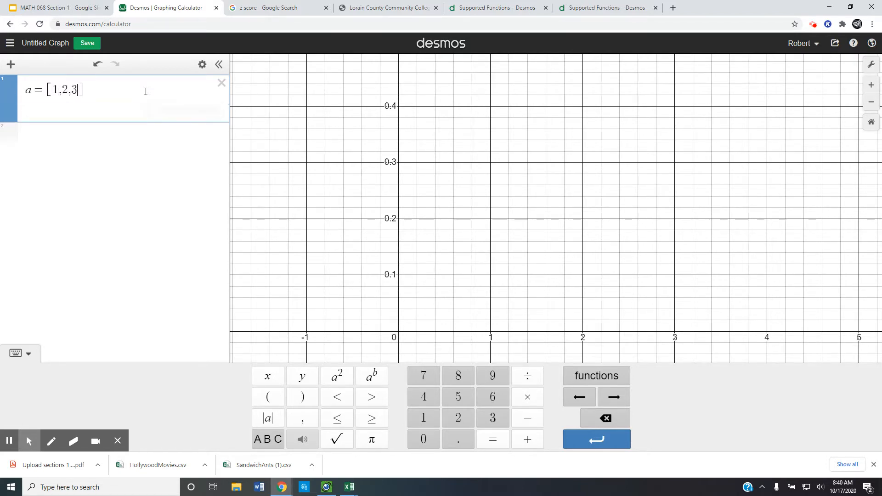
key("Return")
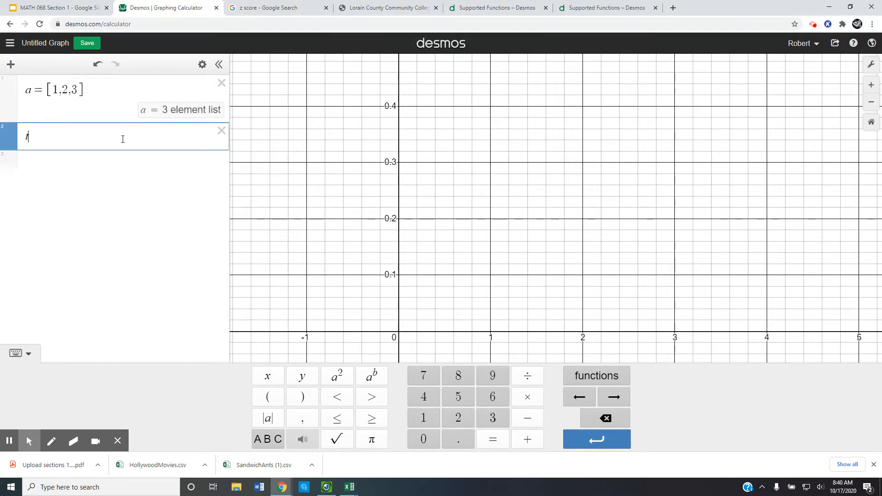
Step: Add the expression total(a) below the list to sum its values
type("tota")
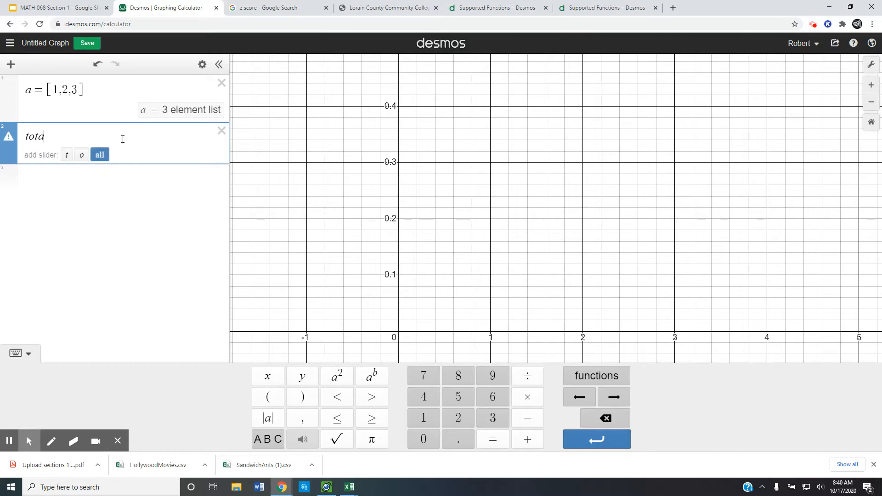
type("l(a")
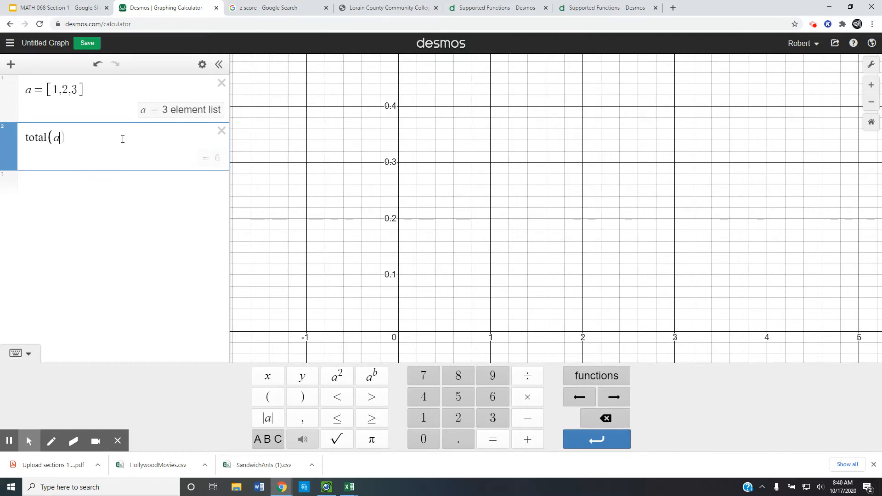
key("Return")
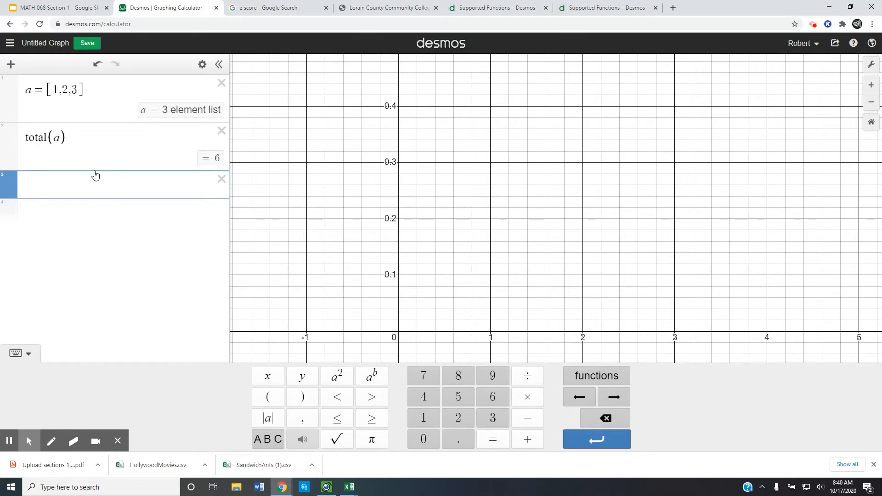
Step: Erase the unfinished "normald" entry and the total(a) expression, keeping the empty line below list a
type("normal")
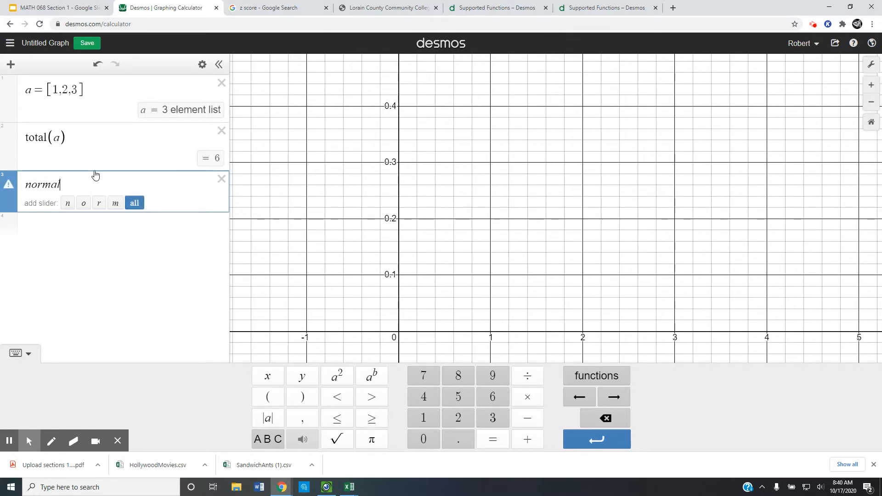
type("d")
key("BackSpace")
key("BackSpace")
key("BackSpace")
key("BackSpace")
key("BackSpace")
key("BackSpace")
key("BackSpace")
key("BackSpace")
key("BackSpace")
key("BackSpace")
key("BackSpace")
key("BackSpace")
key("BackSpace")
key("BackSpace")
key("BackSpace")
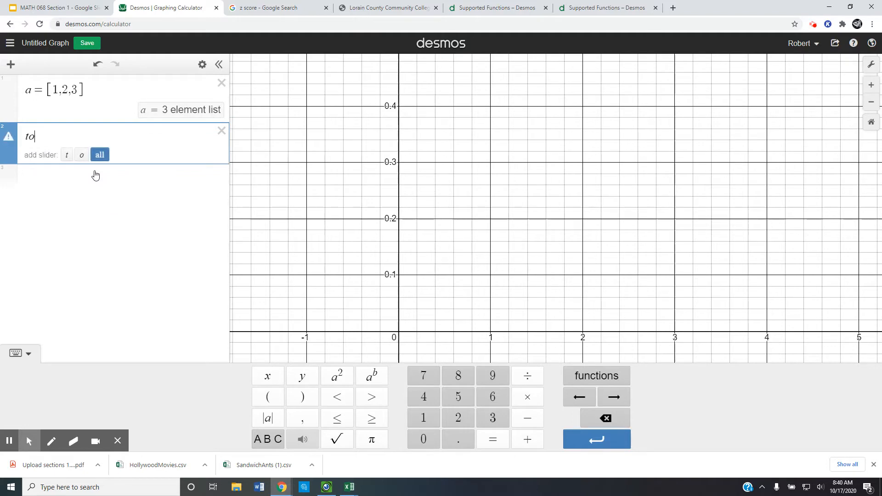
key("BackSpace")
key("BackSpace")
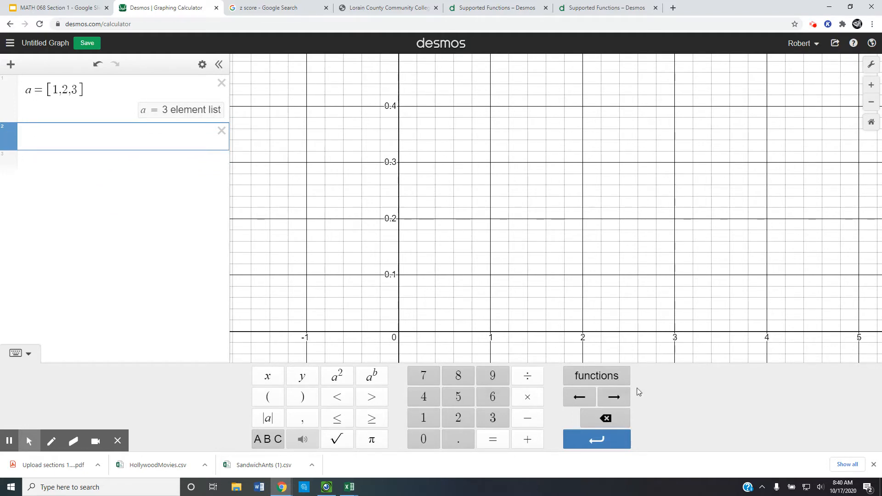
Step: Look through the function categories and add stdev(a) to compute the sample standard deviation of list a
left_click(610, 384)
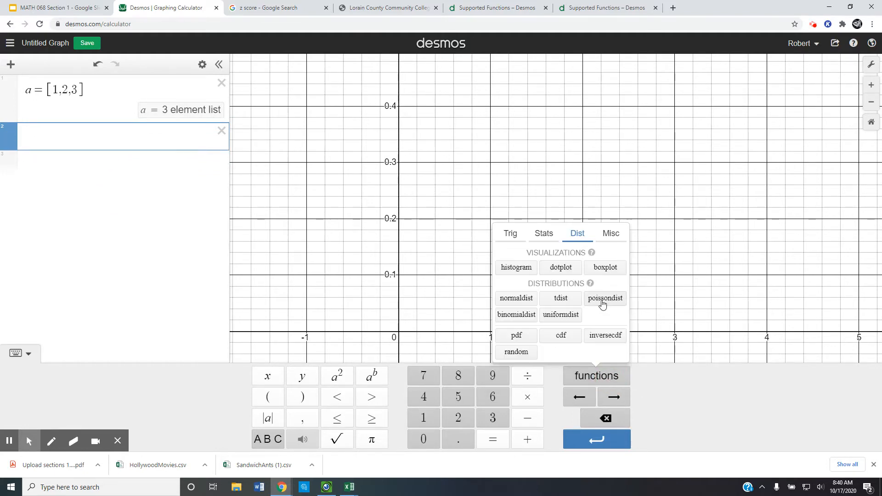
left_click(509, 233)
left_click(540, 232)
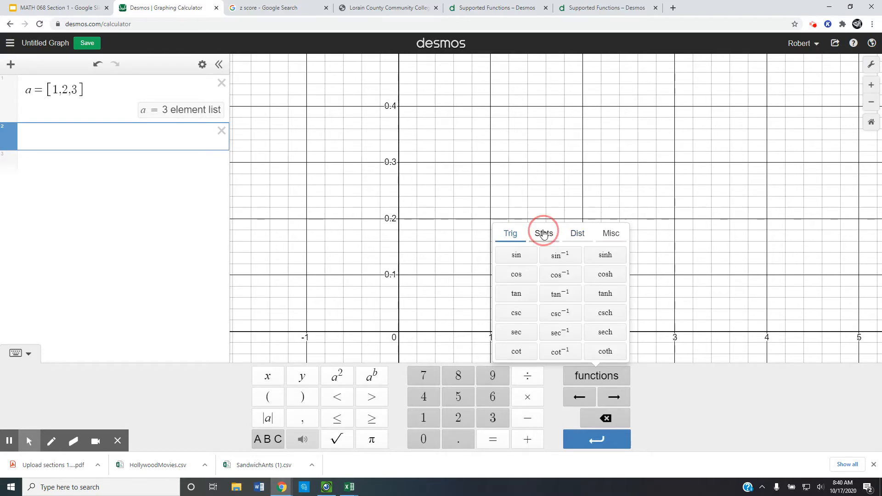
left_click(577, 232)
left_click(615, 233)
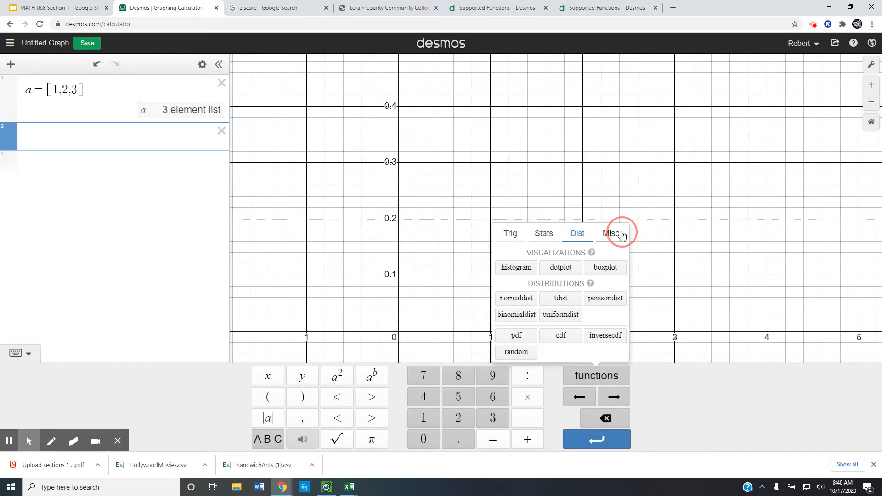
left_click(541, 233)
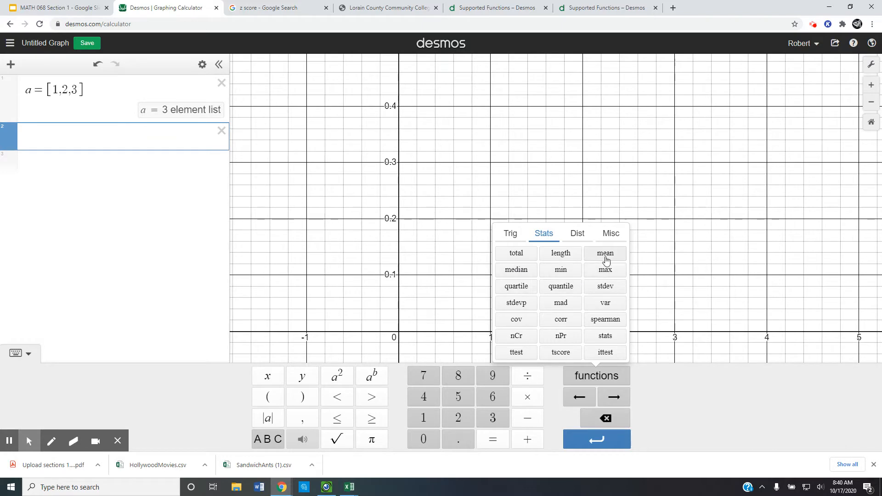
left_click(609, 289)
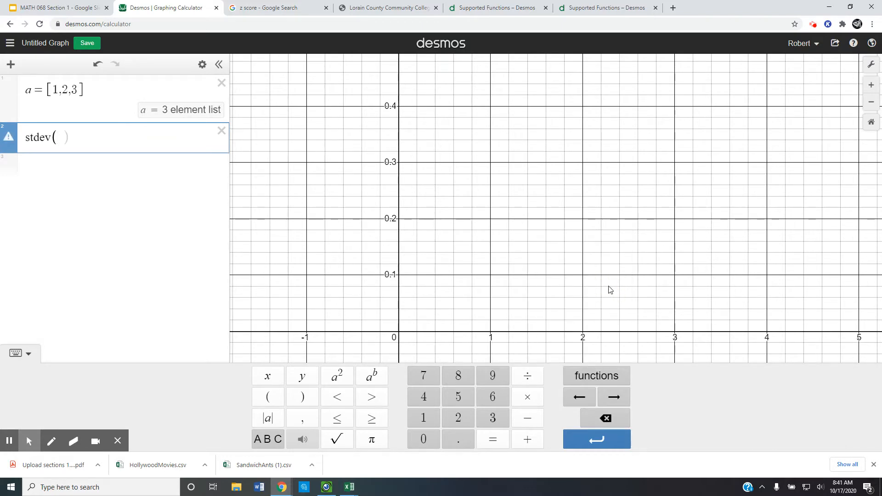
type("a")
key("Return")
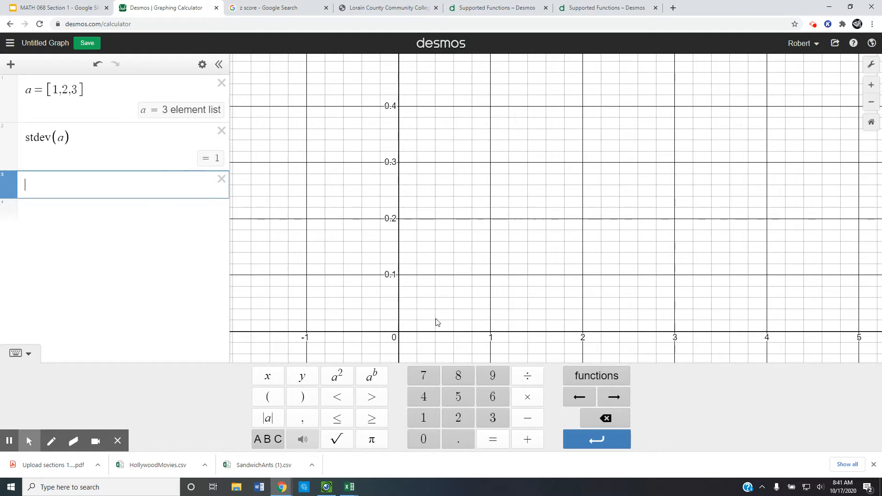
Step: Add stdevp(a) as the third expression to compute the population standard deviation of list a
left_click(594, 374)
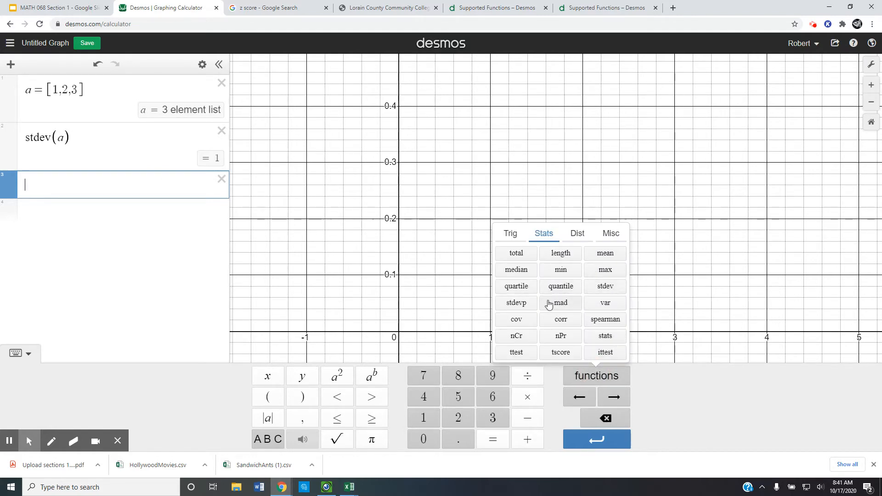
left_click(516, 302)
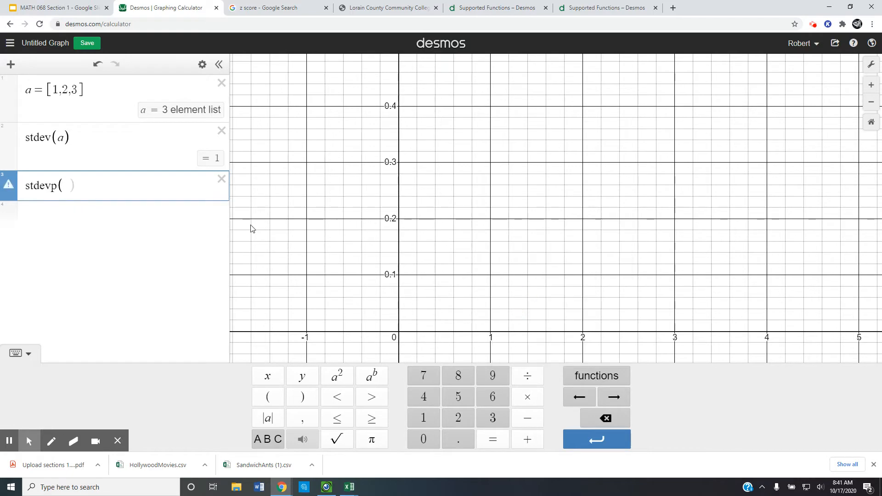
type("a")
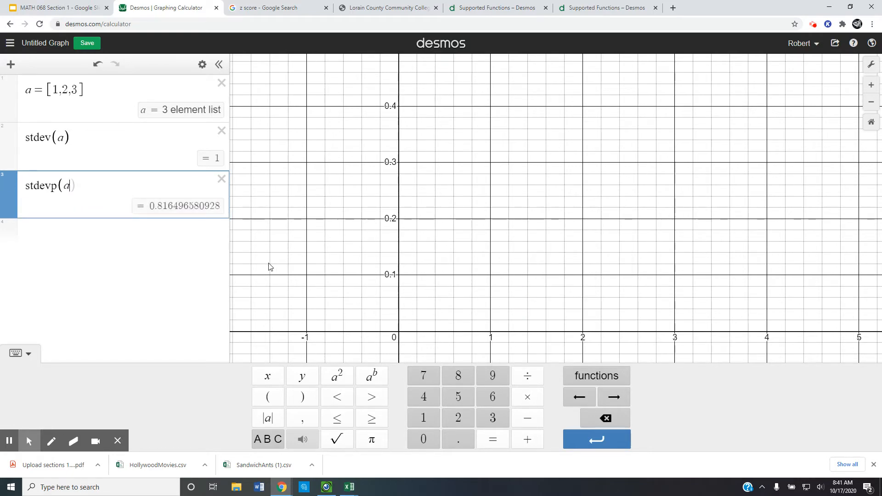
key("Return")
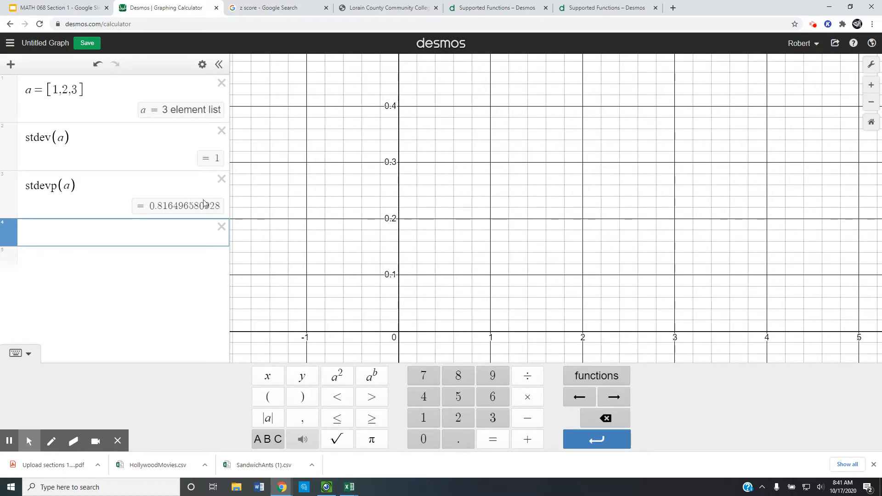
Step: Add stats(a) as the fourth expression to produce the five-number summary of list a
left_click(602, 374)
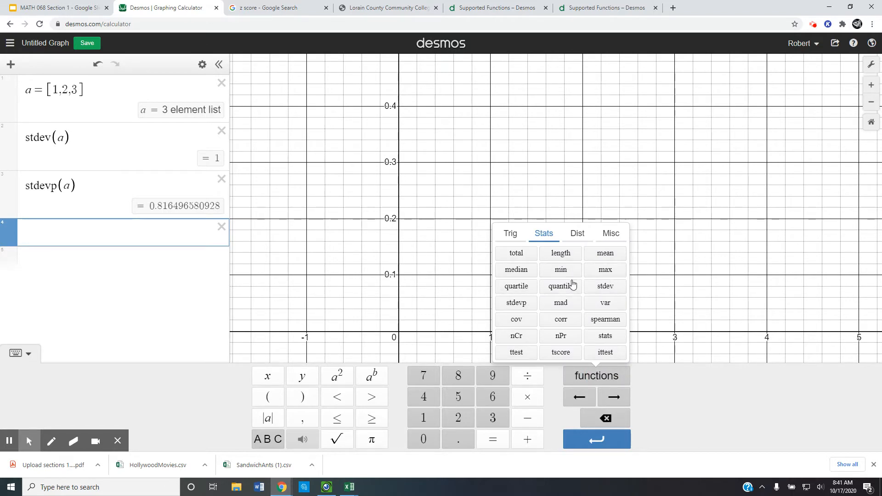
left_click(605, 336)
type("ats(a")
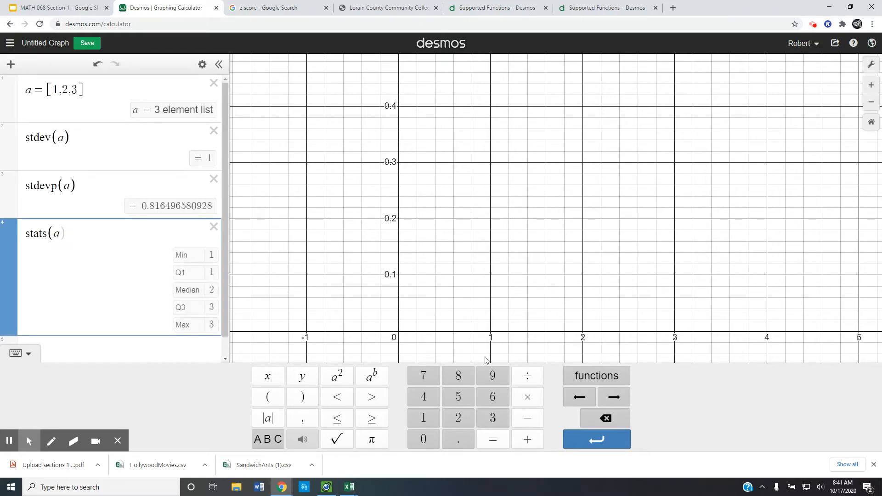
key("Return")
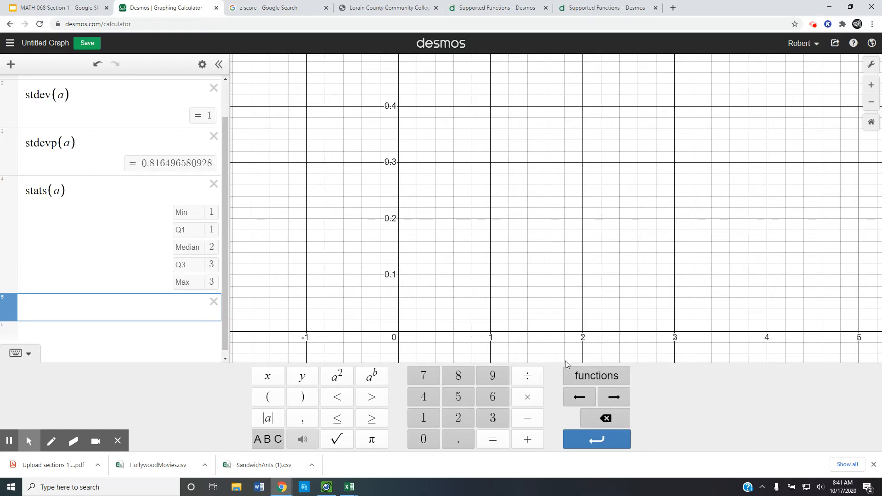
Step: Add a boxplot of list a with the boxplot(a) distribution visualization as the fifth expression
left_click(596, 376)
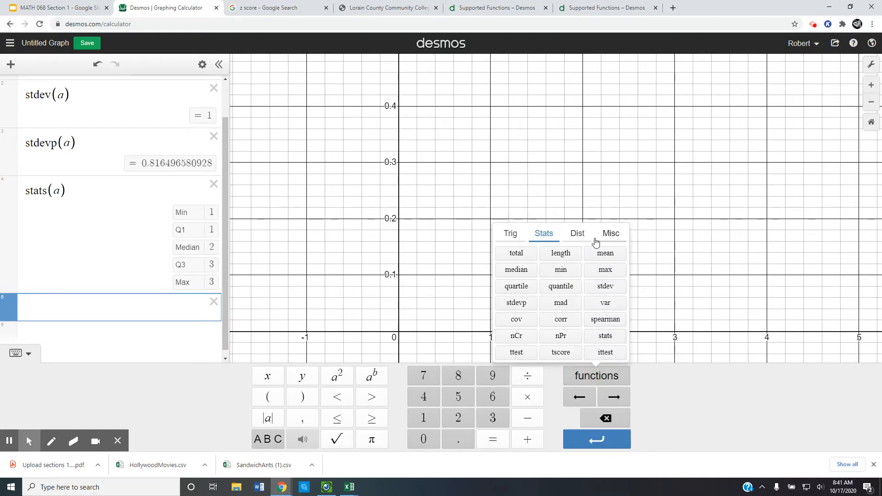
left_click(579, 236)
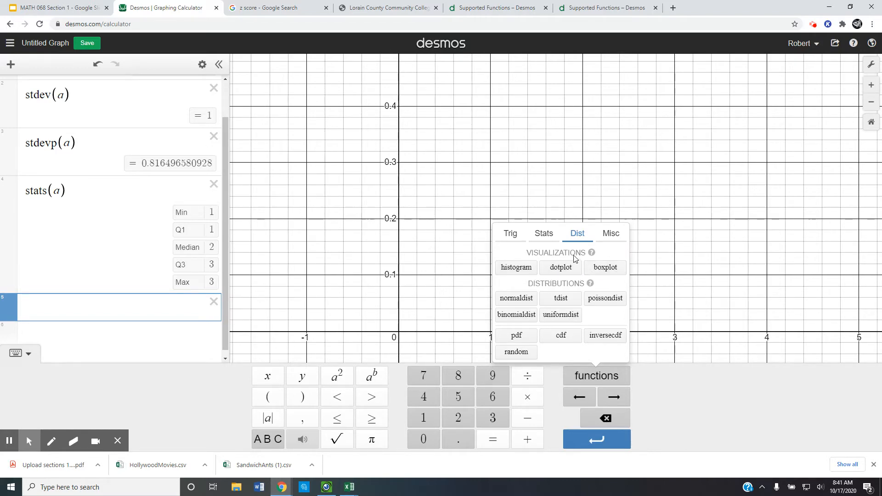
left_click(605, 269)
type("a")
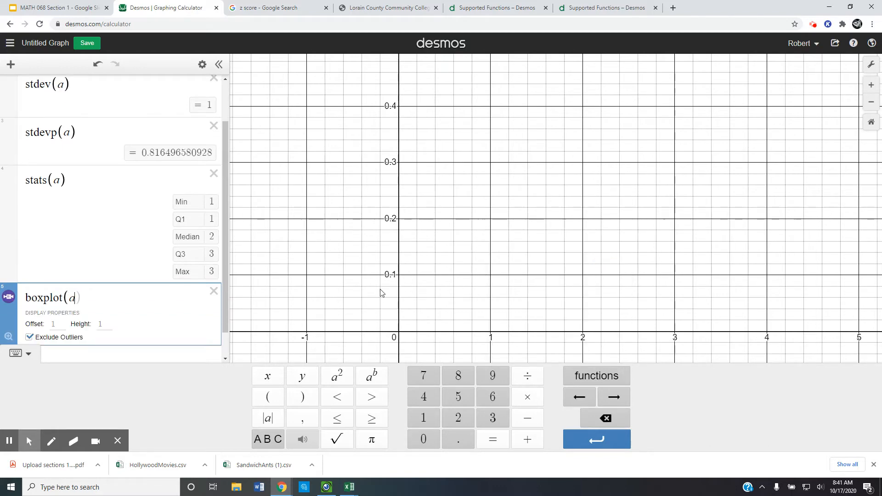
key("Return")
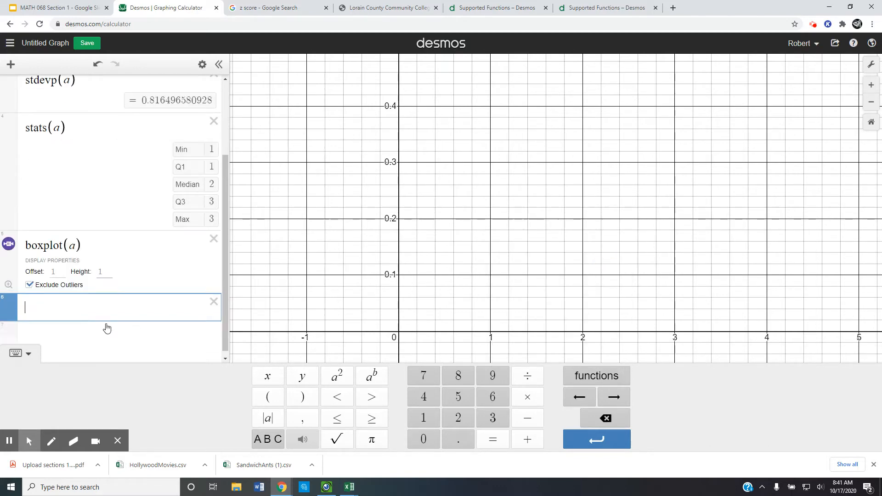
left_click(9, 286)
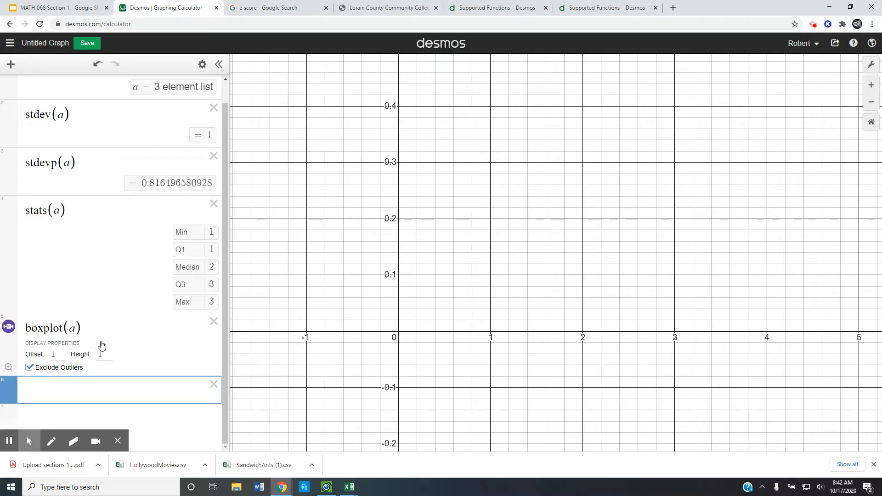
Step: Extend list a with the values 10, 12, 18, 19 and 25 after the existing 3
scroll(112, 321, "up", 1)
scroll(113, 321, "up", 1)
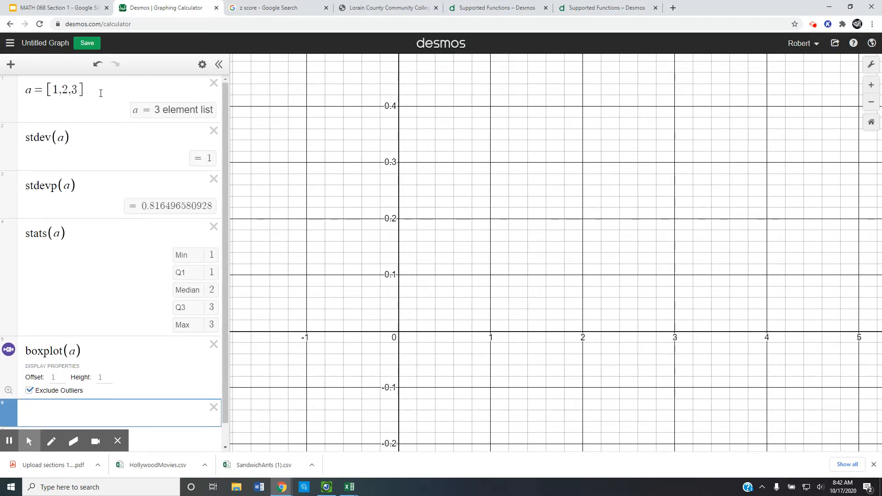
left_click(75, 89)
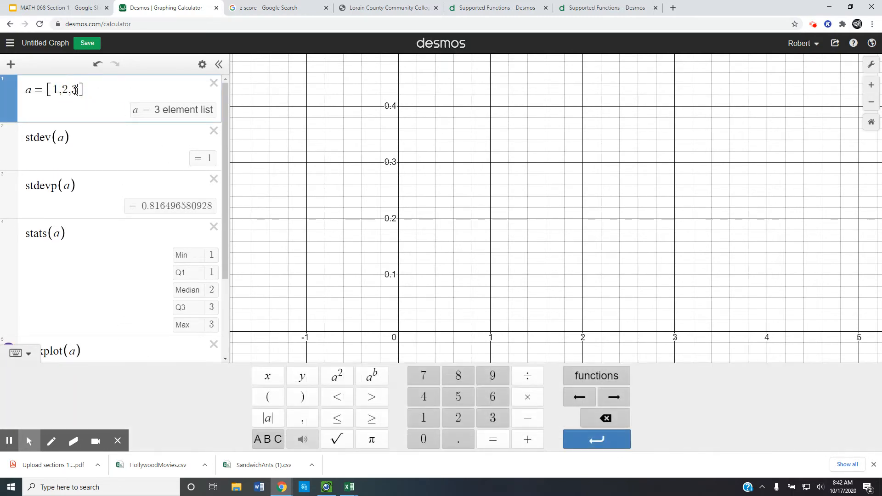
type(",10,12")
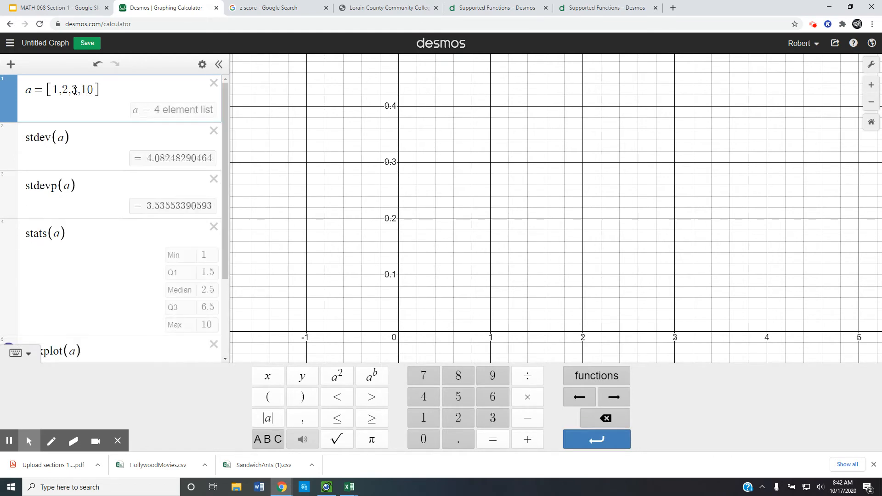
type(",18,1")
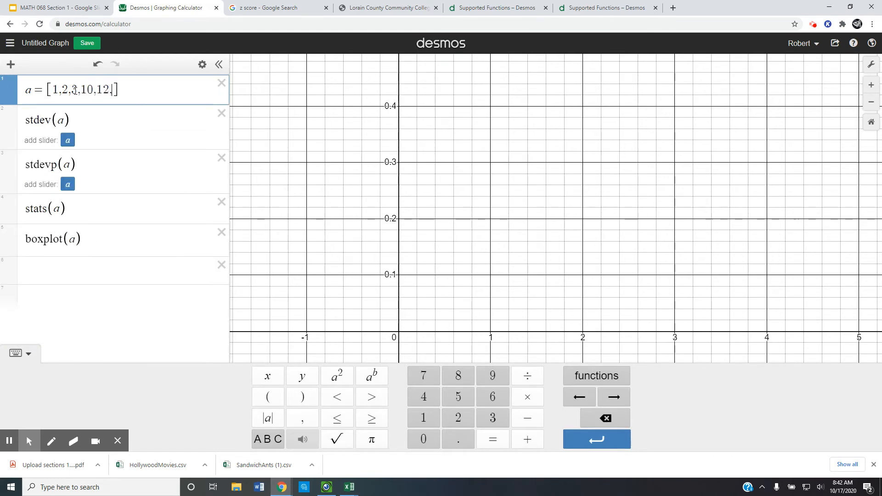
type("9,25")
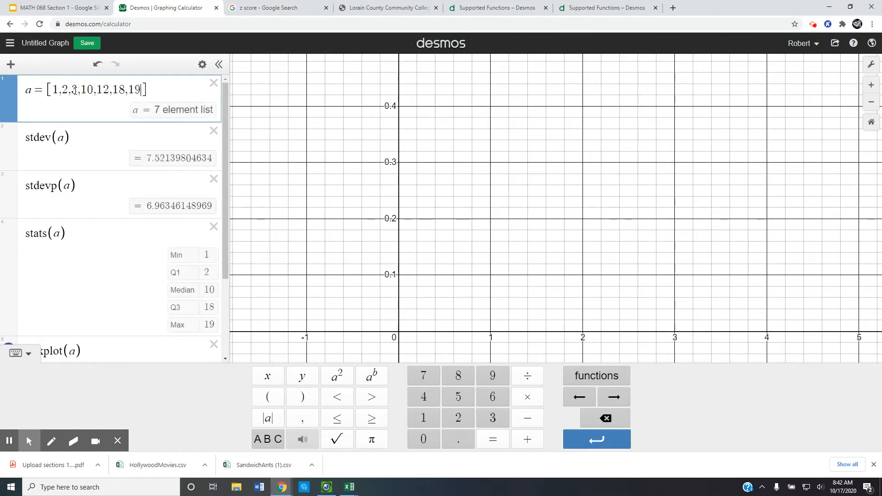
key("Return")
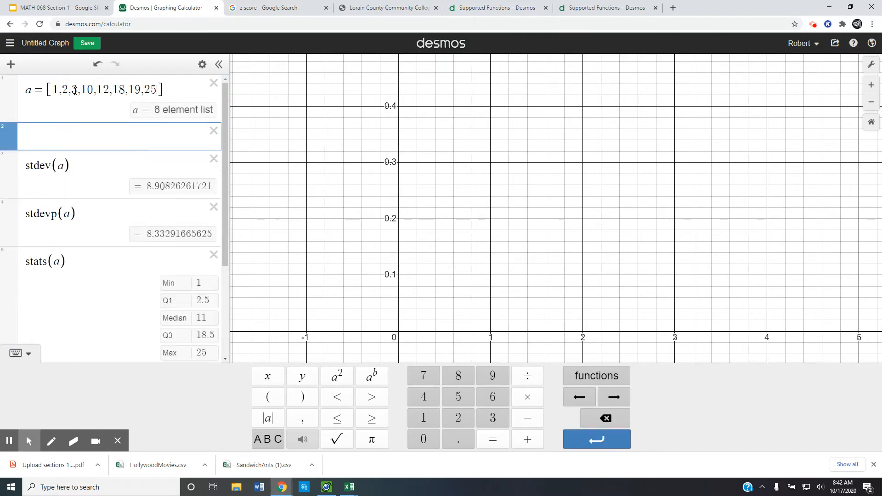
scroll(95, 248, "down", 3)
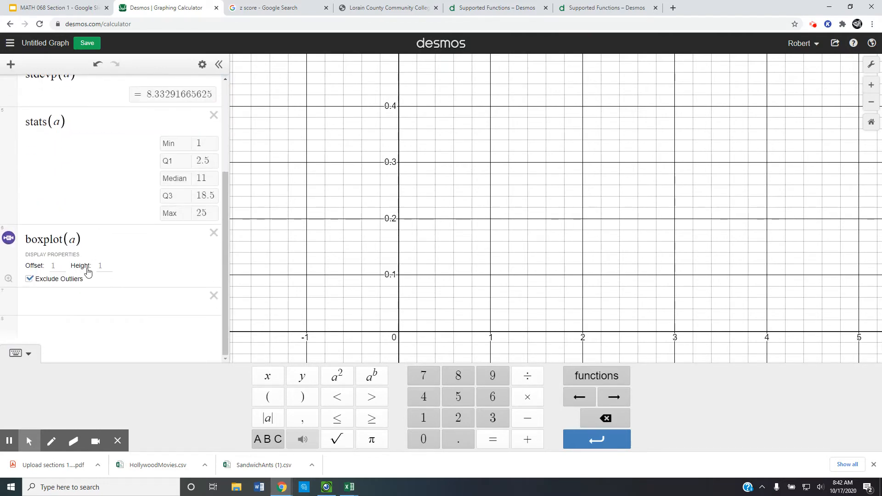
Step: Adjust the graph view until the whole boxplot of list a is shown
left_click(8, 279)
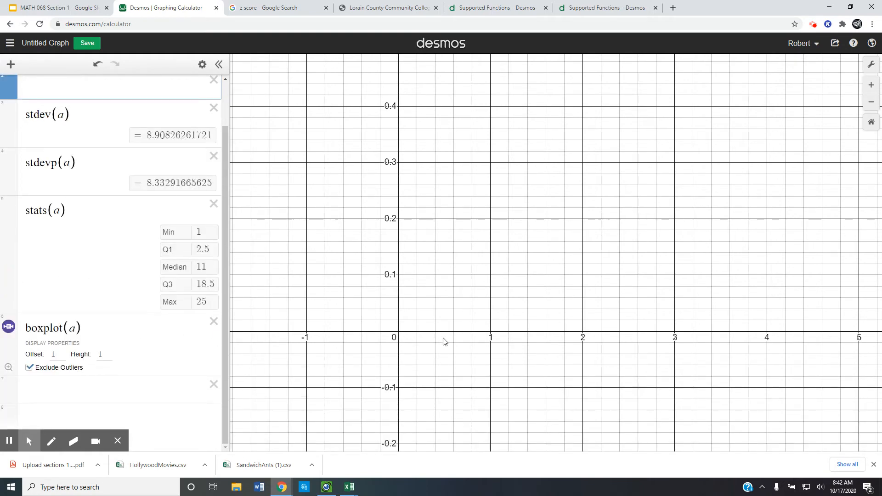
scroll(444, 341, "down", 10)
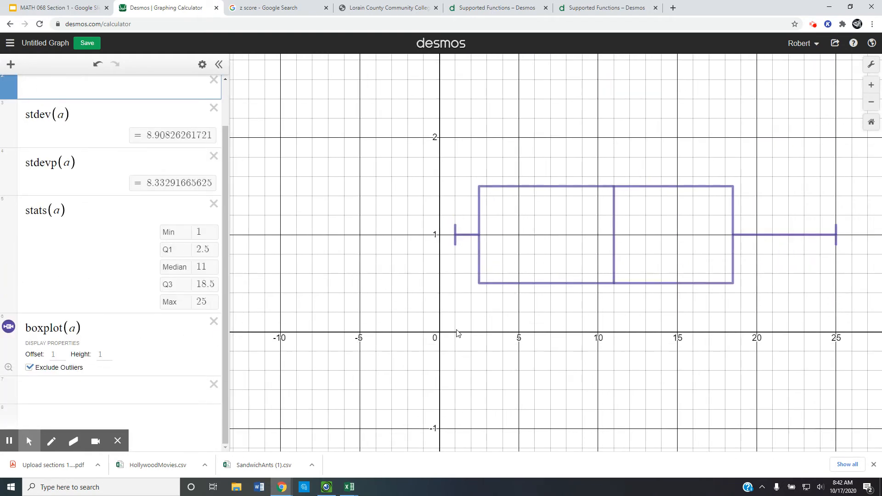
left_click_drag(771, 326, 637, 329)
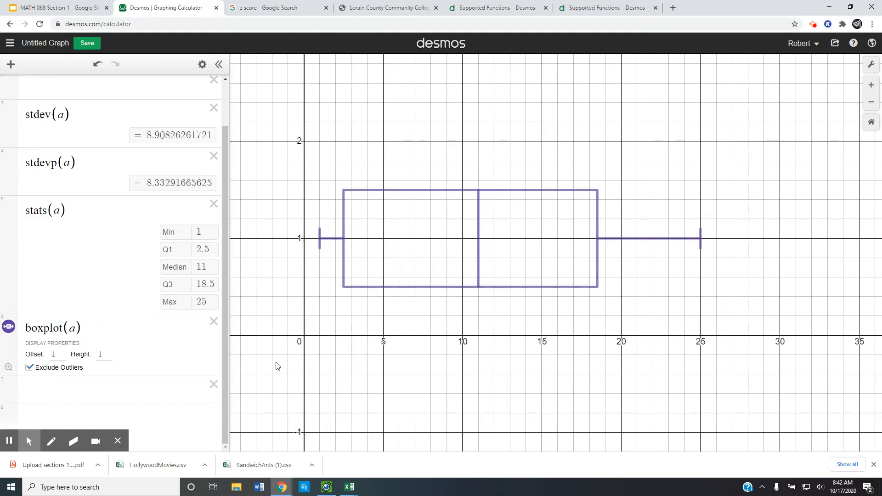
left_click(8, 368)
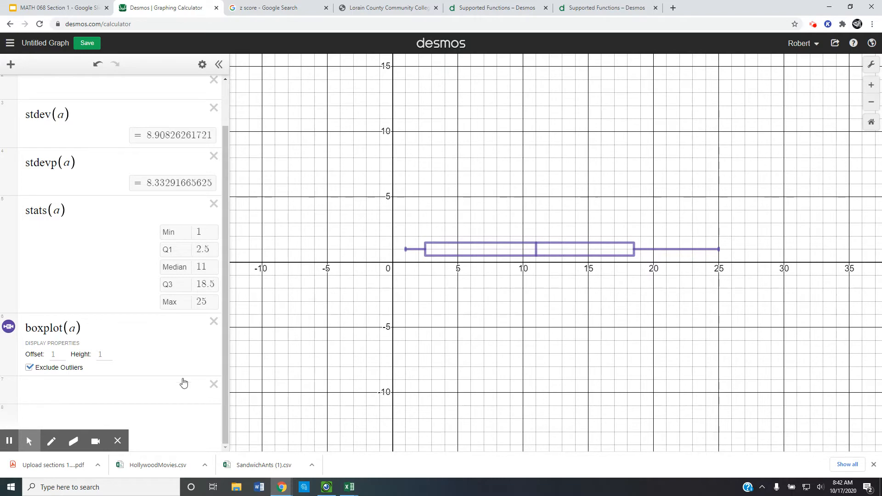
Step: Add a normaldist() distribution in the empty expression below the boxplot and fit the graph view to its curve
left_click(160, 394)
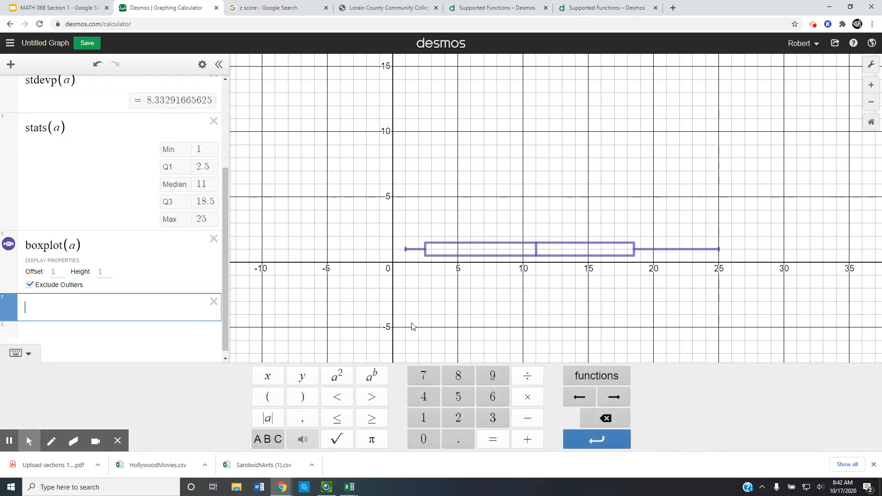
left_click(599, 382)
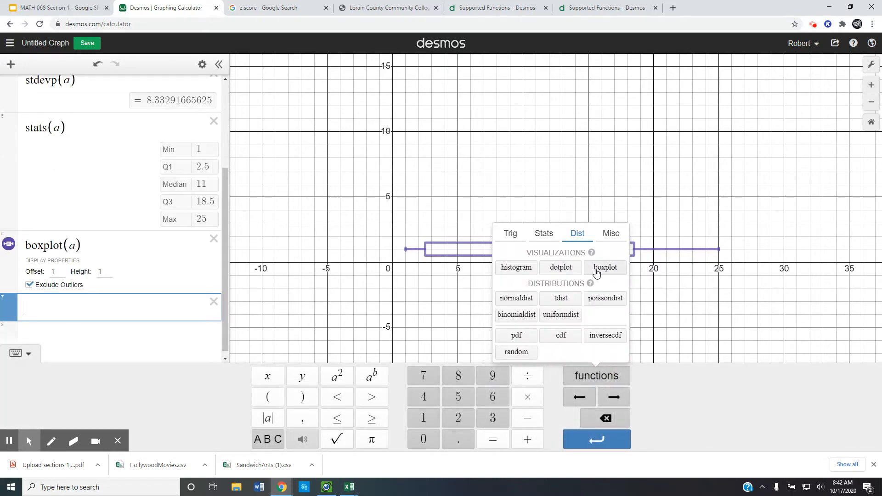
left_click(525, 302)
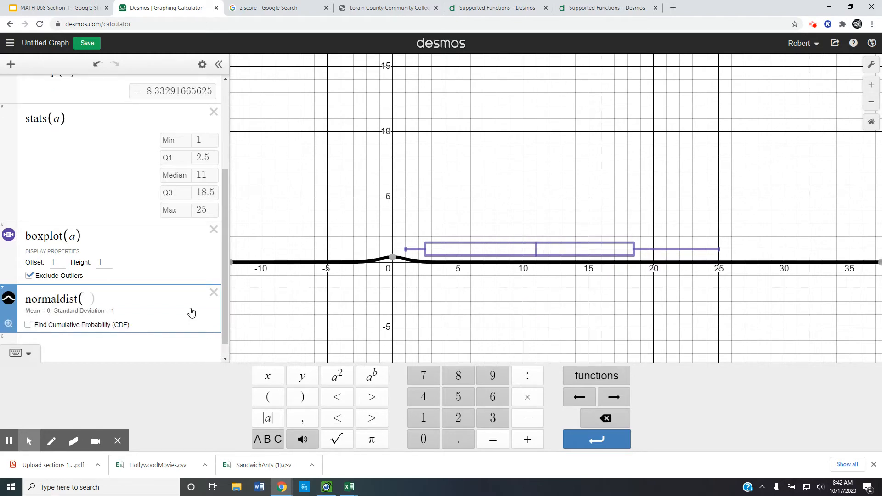
left_click(7, 233)
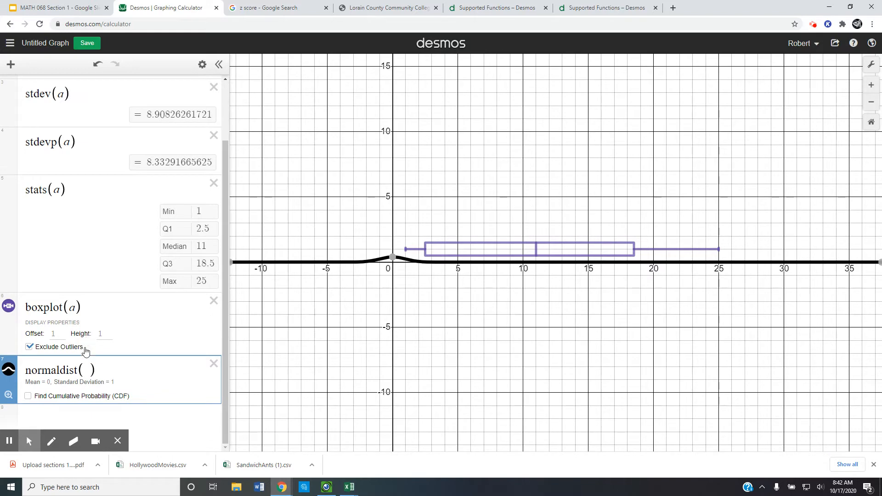
left_click(9, 395)
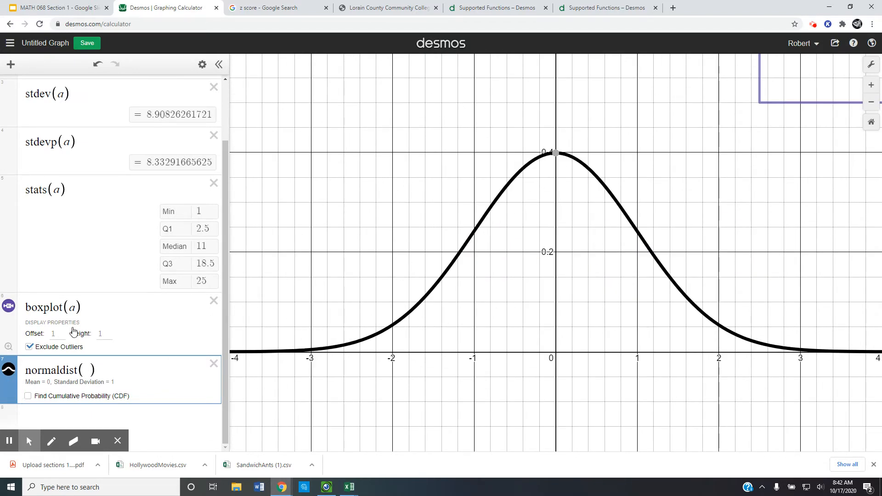
Step: Hide the boxplot and give the normal distribution a mean of 0 and a standard deviation of 1
left_click(8, 306)
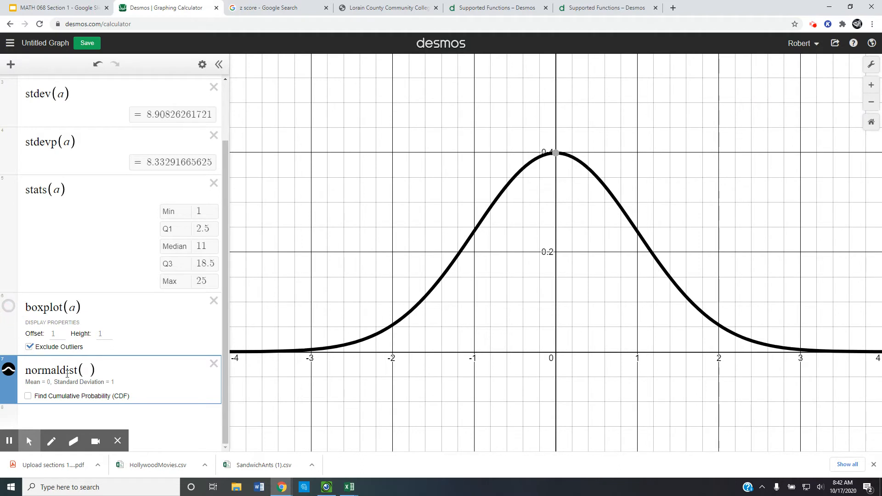
left_click(87, 374)
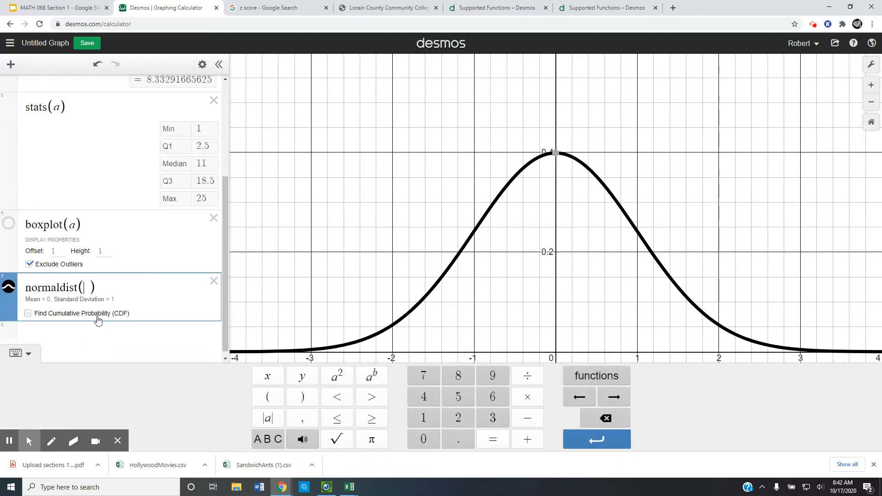
type("0,1")
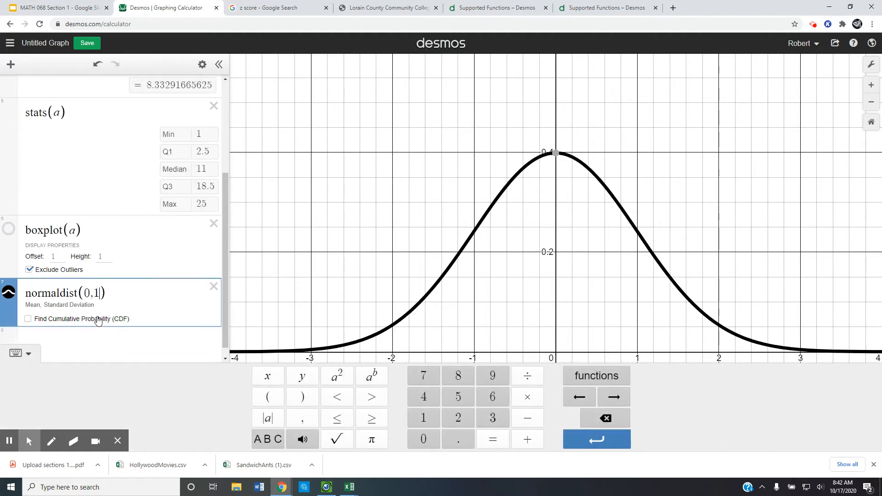
Step: Turn on Find Cumulative Probability (CDF) for normaldist(0,1) and color its curve blue
left_click(27, 320)
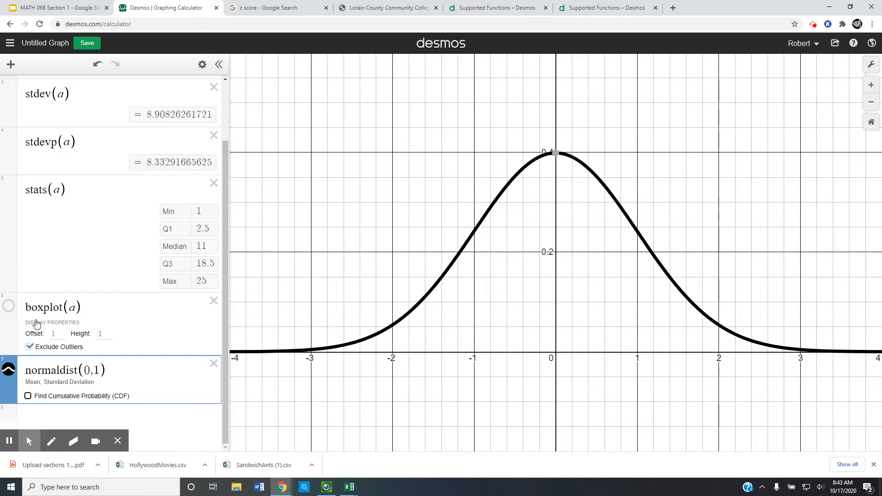
left_click(29, 396)
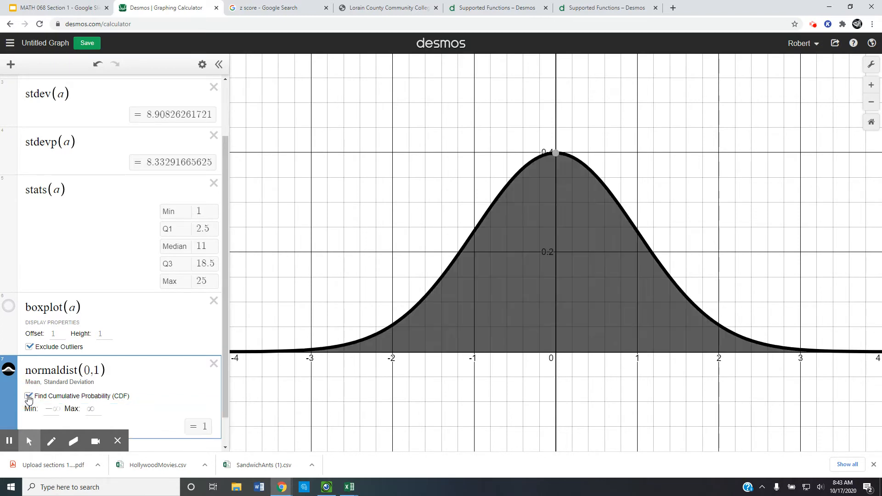
left_click(9, 370)
left_click(47, 373)
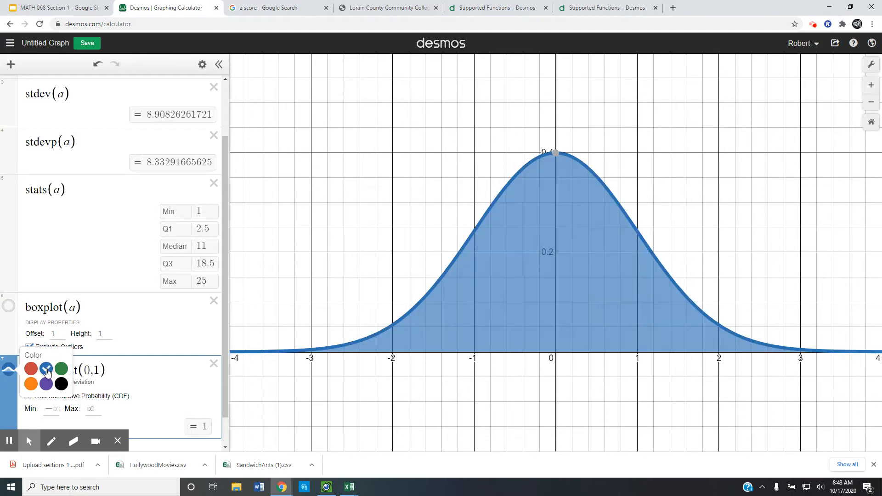
Step: Add an inversecdf() expression without arguments below the normal distribution and start a blank note beneath it
scroll(327, 335, "down", 3)
scroll(327, 335, "down", 2)
left_click_drag(383, 373, 523, 286)
scroll(149, 388, "down", 1)
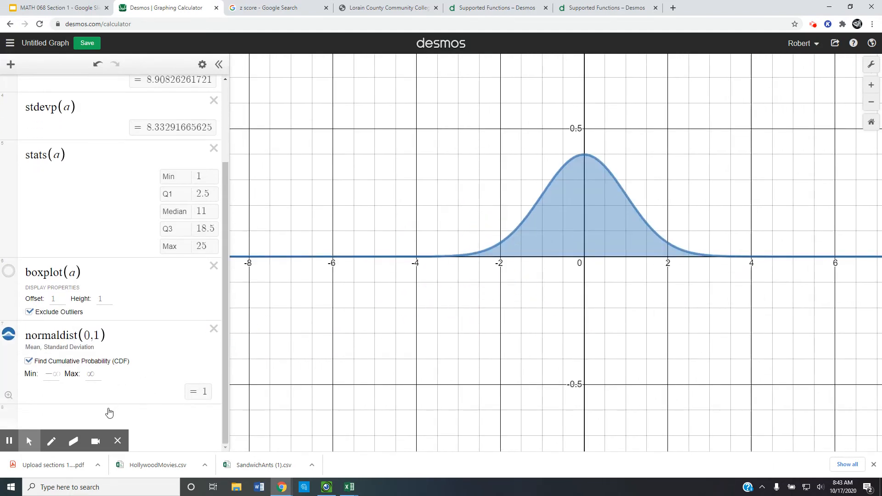
left_click(108, 412)
left_click(584, 379)
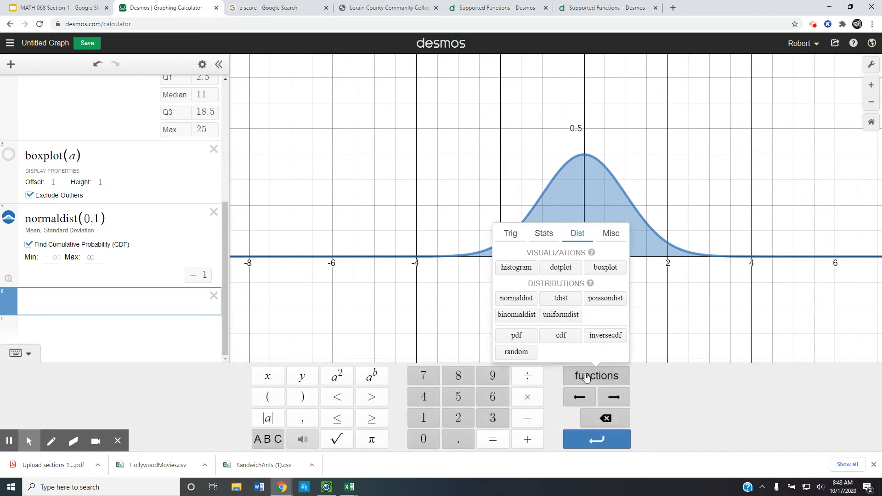
left_click(609, 339)
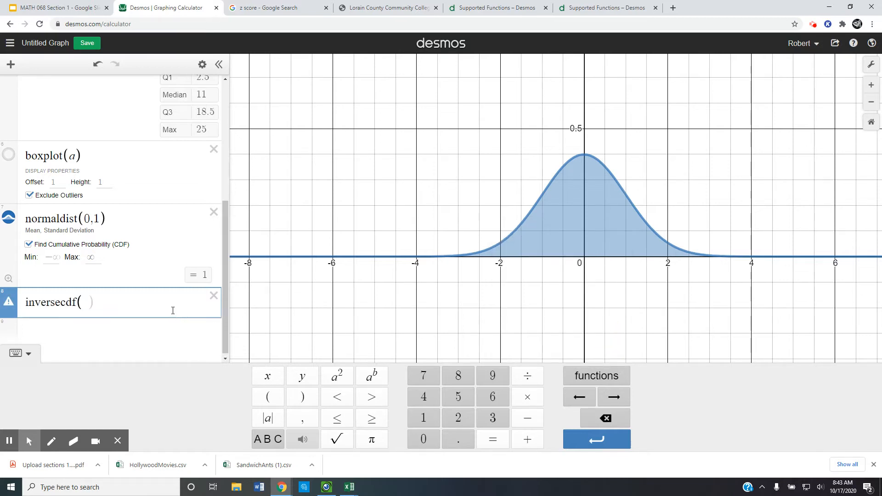
left_click(110, 329)
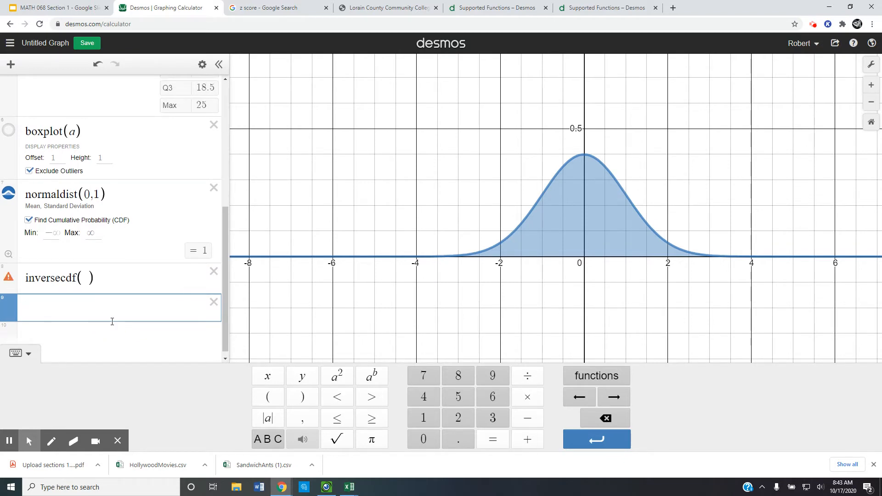
type("\"")
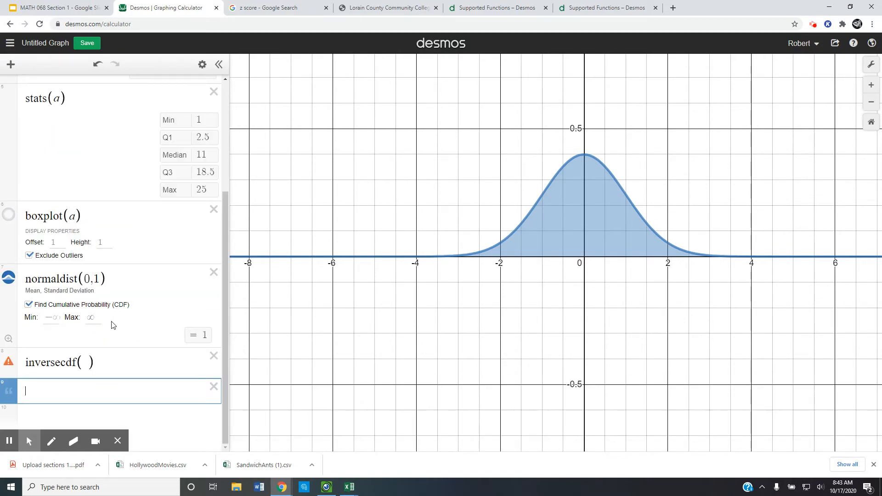
Step: Delete list a, the blank expression, stdev(a), stdevp(a), stats(a) and boxplot(a), keeping only the distribution expressions and the note
left_click(214, 94)
left_click(214, 91)
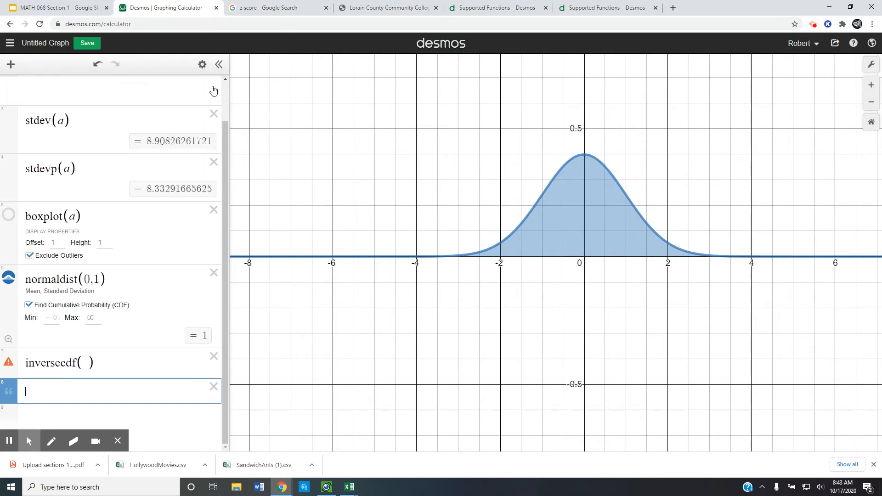
left_click(214, 114)
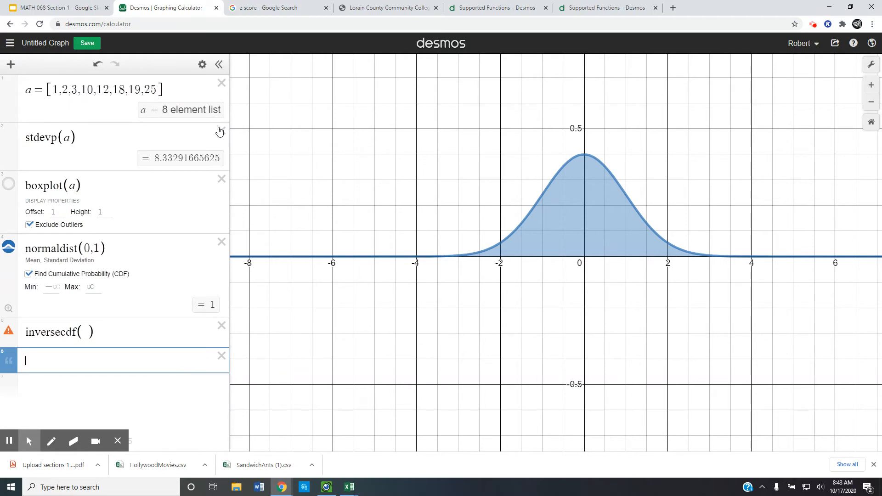
left_click(220, 132)
left_click(221, 131)
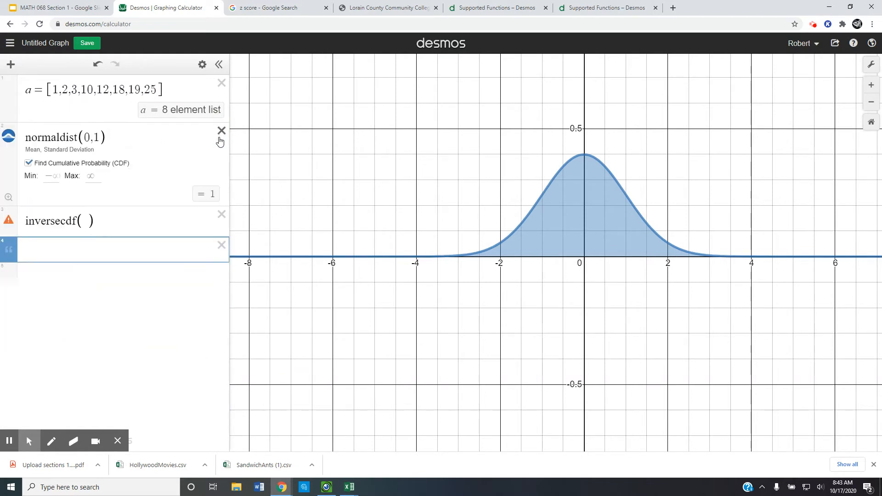
left_click(221, 84)
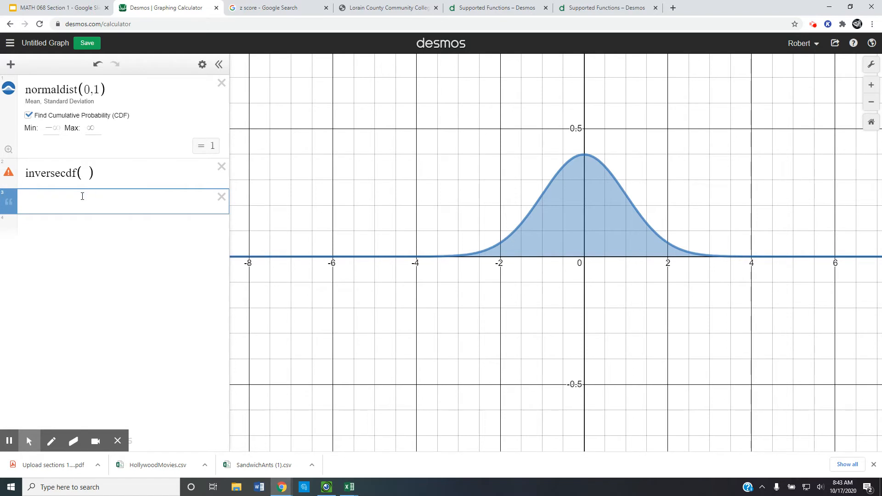
Step: Write "end point of a distribution" with a leading quotation mark in the note below inversecdf()
left_click(100, 200)
type("\"end point od a distribution")
right_click(71, 203)
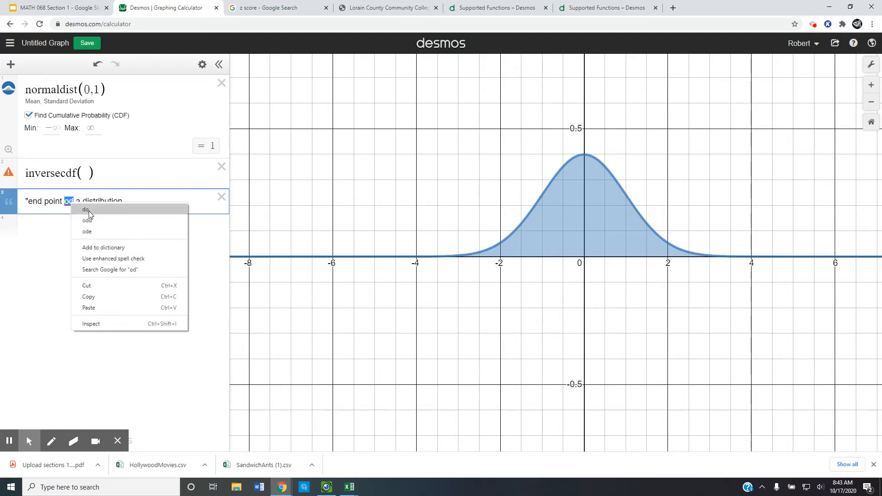
left_click(74, 201)
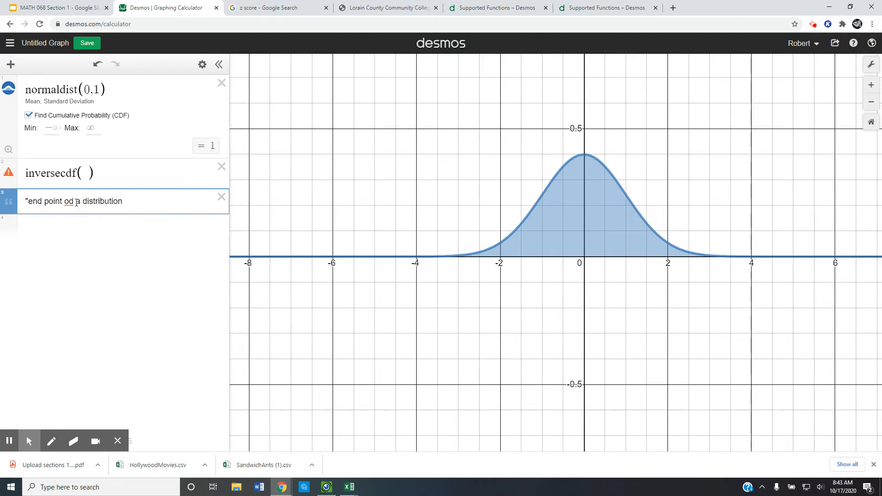
left_click(74, 202)
key("BackSpace")
type("f")
left_click(137, 198)
Step: Add a second note reading "(center, stddev), area to left" below the first one
key("Return")
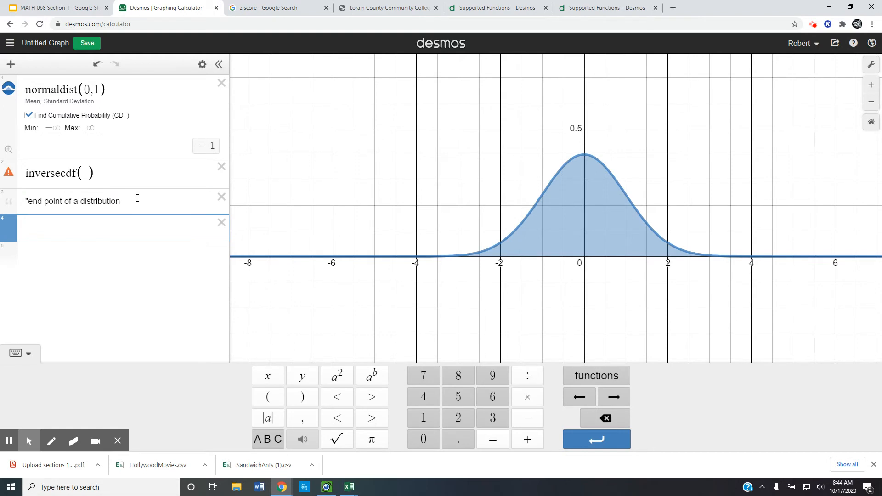
type("\"")
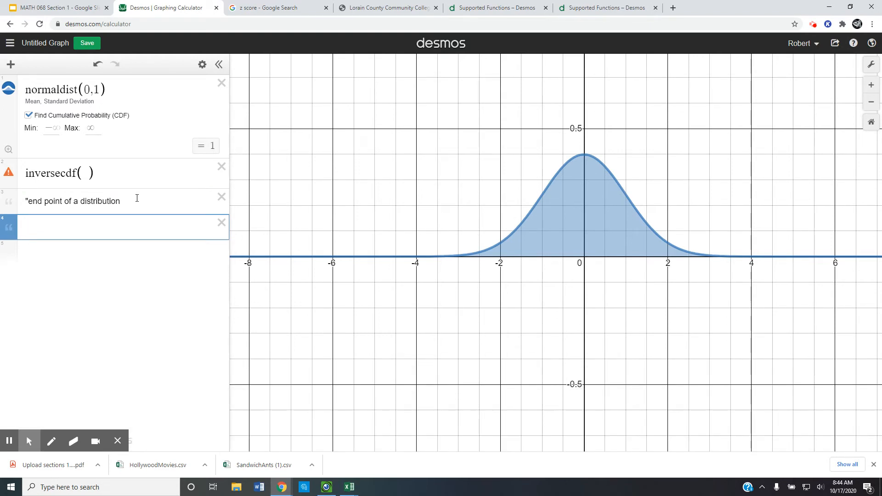
type("center")
type(", ")
type("std")
type("dev")
type(")")
type("(")
type(", ")
type("area ")
type("to left")
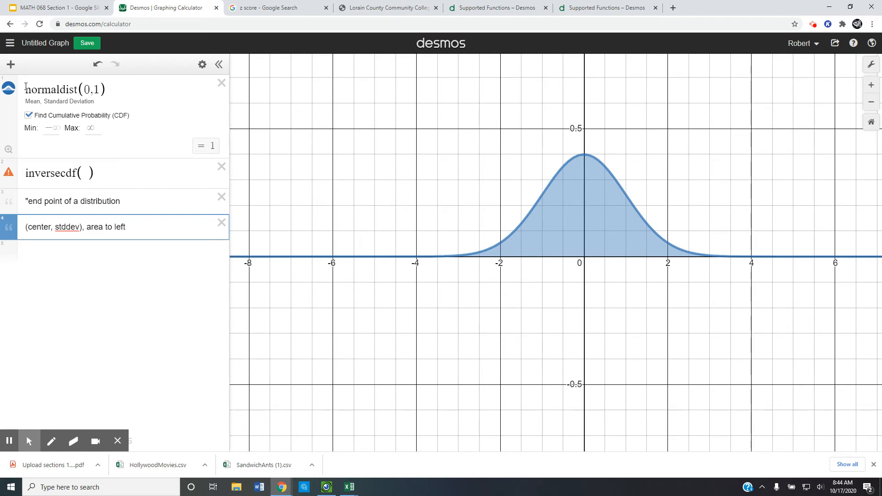
left_click_drag(111, 87, 29, 89)
key("ctrl+c")
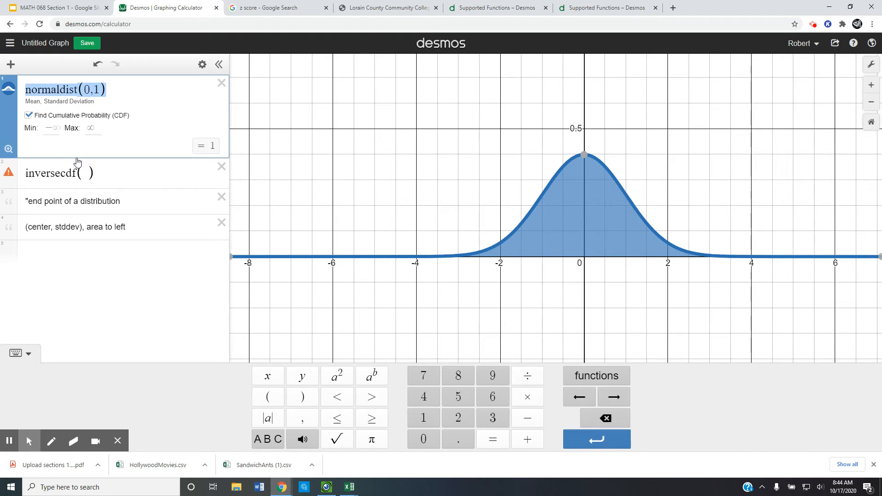
left_click(89, 179)
key("ctrl+v")
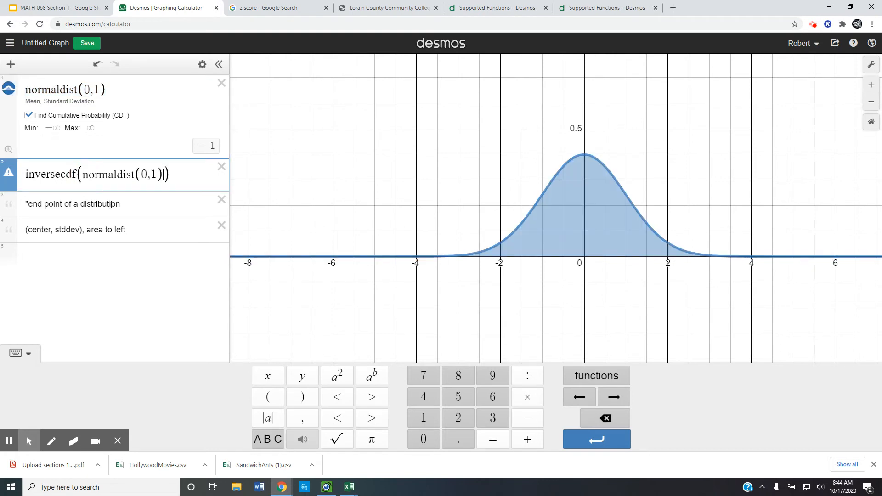
key("BackSpace")
key("BackSpace")
key("BackSpace")
key("BackSpace")
key("BackSpace")
key("BackSpace")
key("BackSpace")
key("BackSpace")
key("BackSpace")
key("BackSpace")
key("BackSpace")
key("BackSpace")
key("BackSpace")
key("BackSpace")
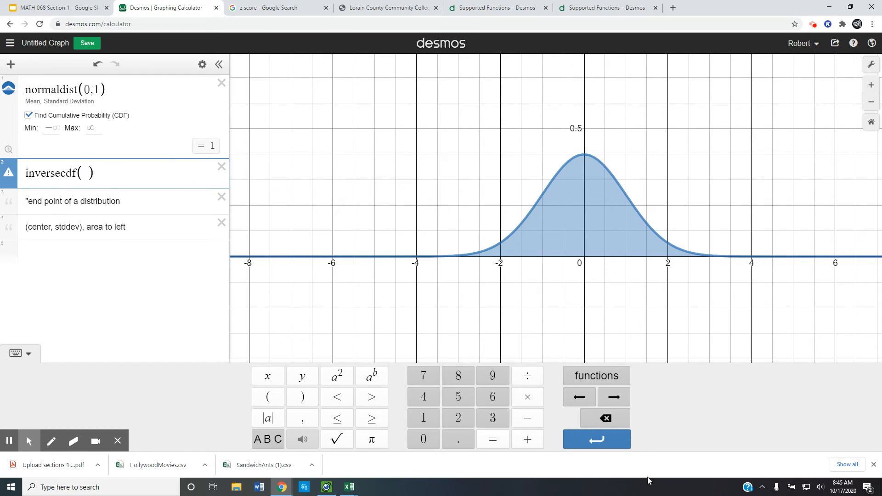
Step: Complete the inverse calculation as inversecdf(normaldist(0,1),0.5), inserting normaldist from the distribution functions
left_click(589, 387)
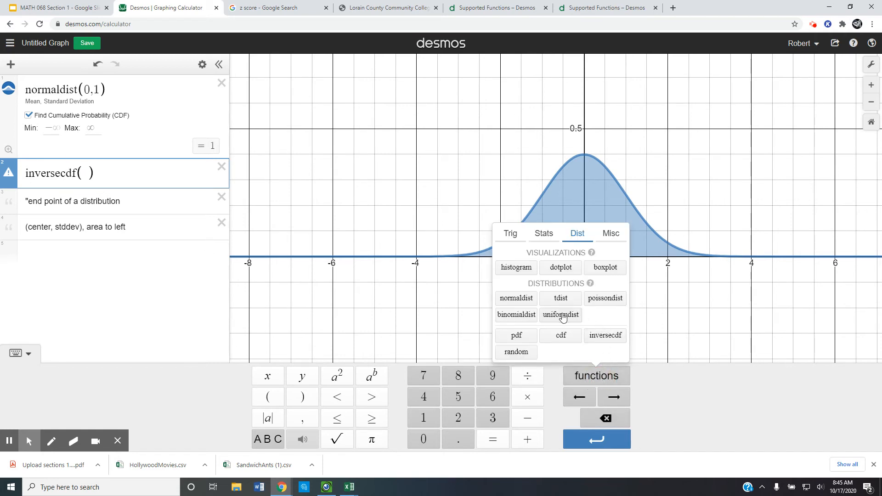
left_click(522, 300)
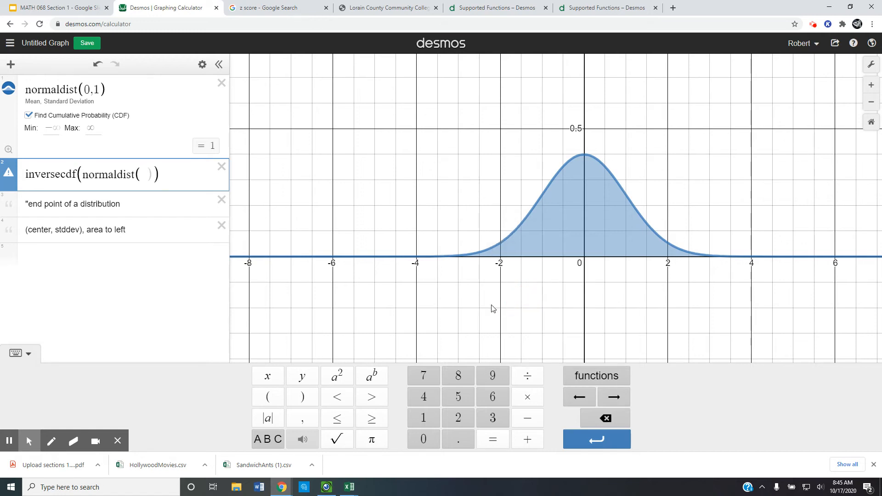
type("0,1")
type(")")
type(",")
type("0.5")
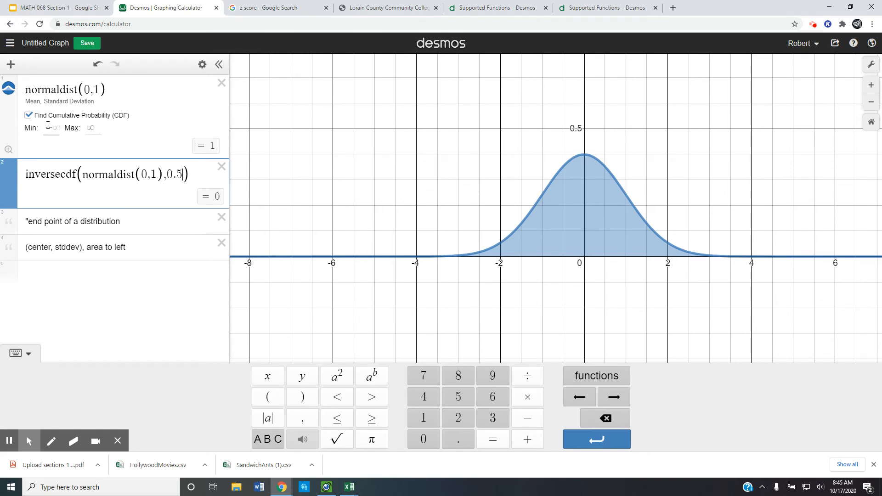
Step: Set the maximum of the normaldist(0,1) cumulative probability to 0
left_click(91, 127)
type("0")
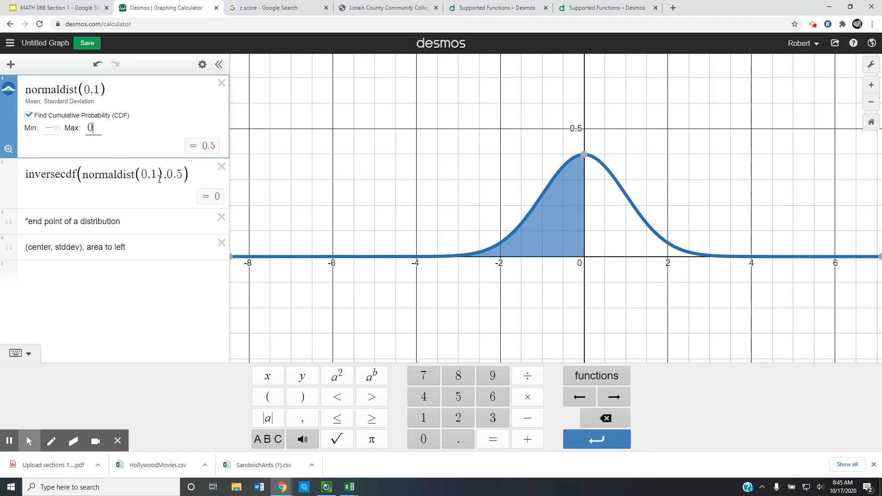
Step: Change the area to the left in the inversecdf expression to 0.025
left_click_drag(184, 177, 178, 177)
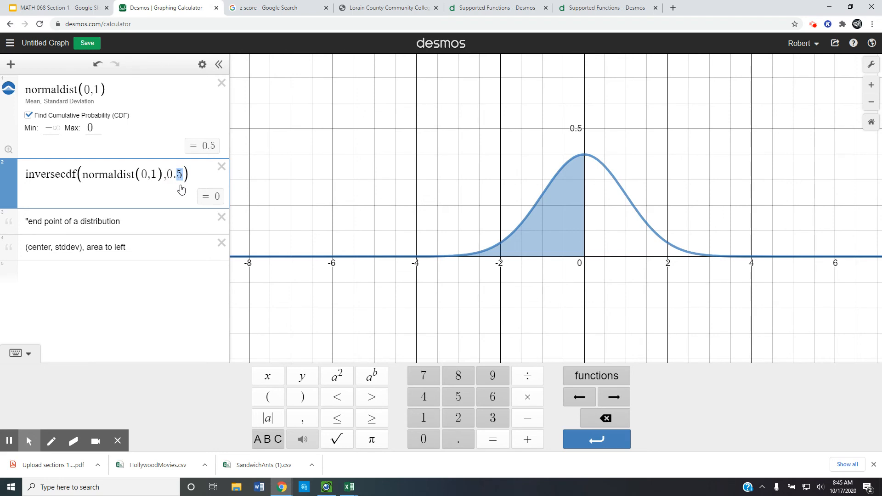
type(".0")
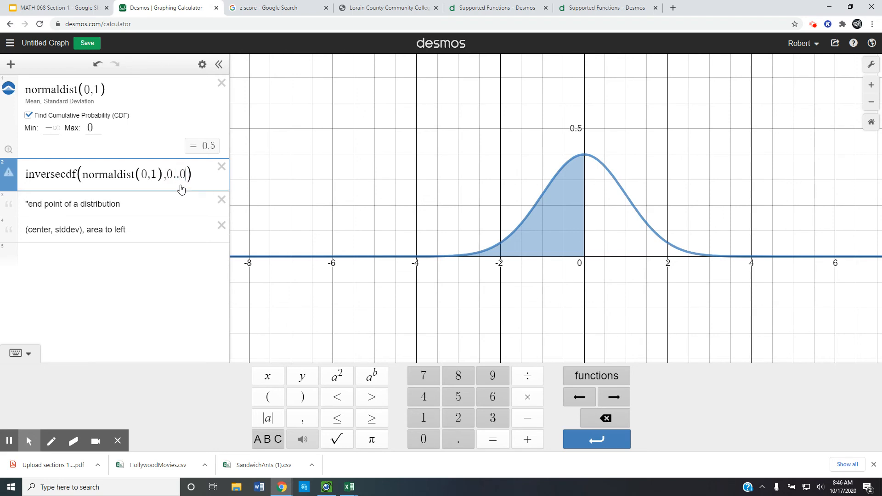
type("25")
key("BackSpace")
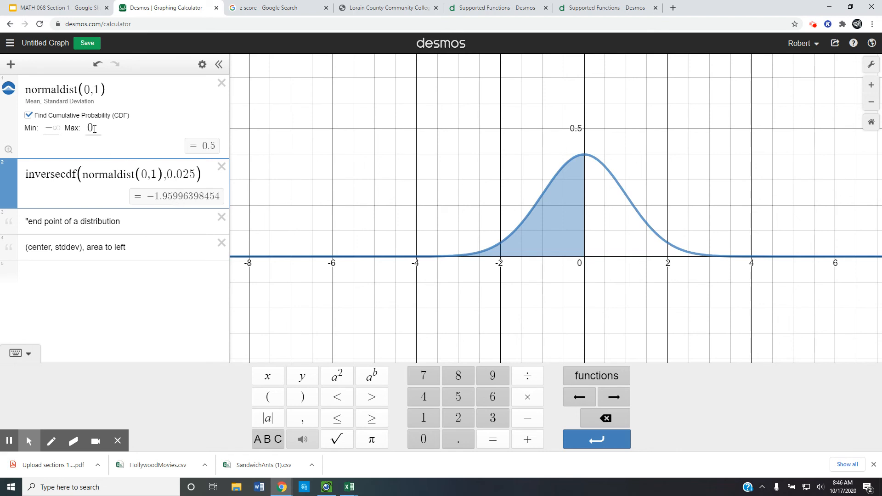
Step: Set the maximum of the normaldist(0,1) cumulative probability to -1.96, leaving the minimum at negative infinity
left_click(59, 129)
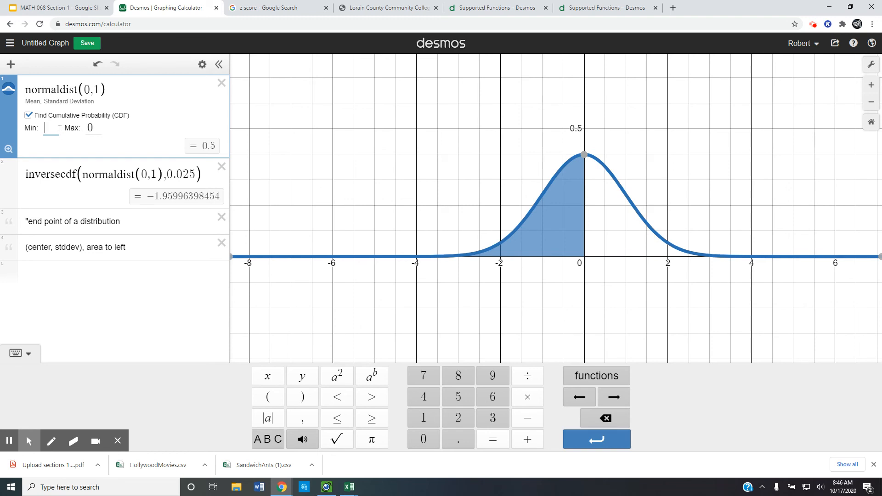
left_click(92, 128)
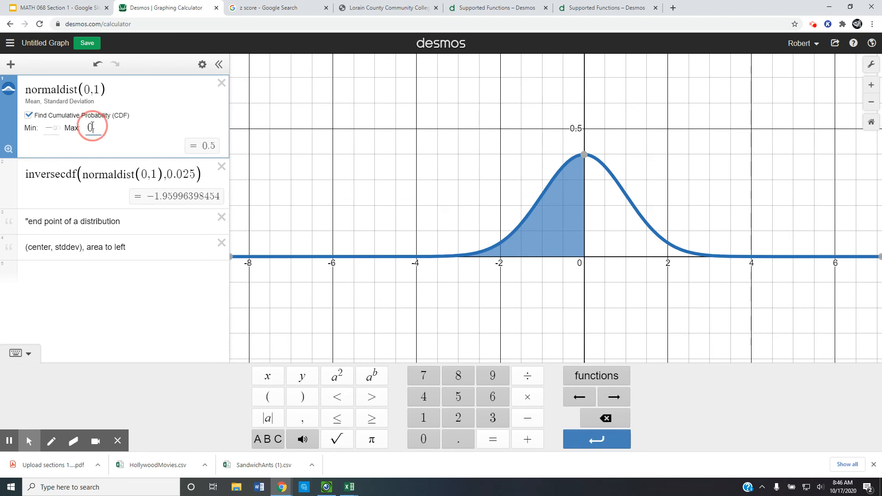
left_click(54, 127)
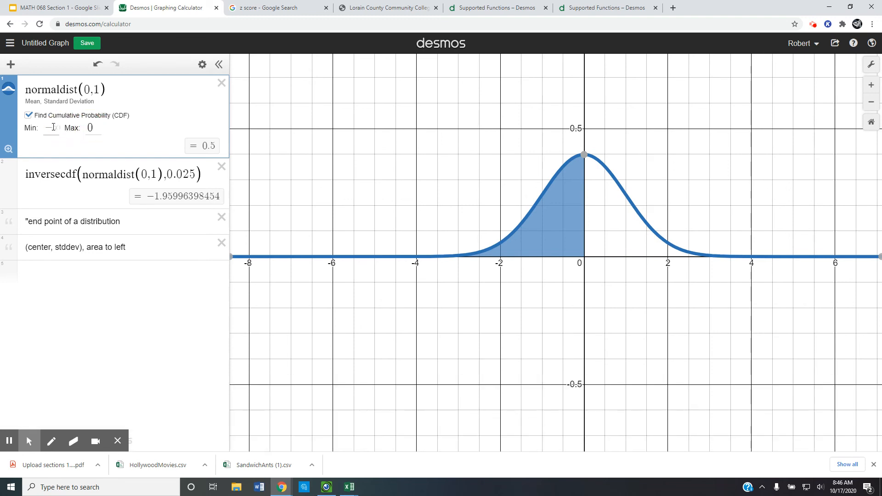
left_click(53, 127)
left_click(62, 146)
left_click(90, 127)
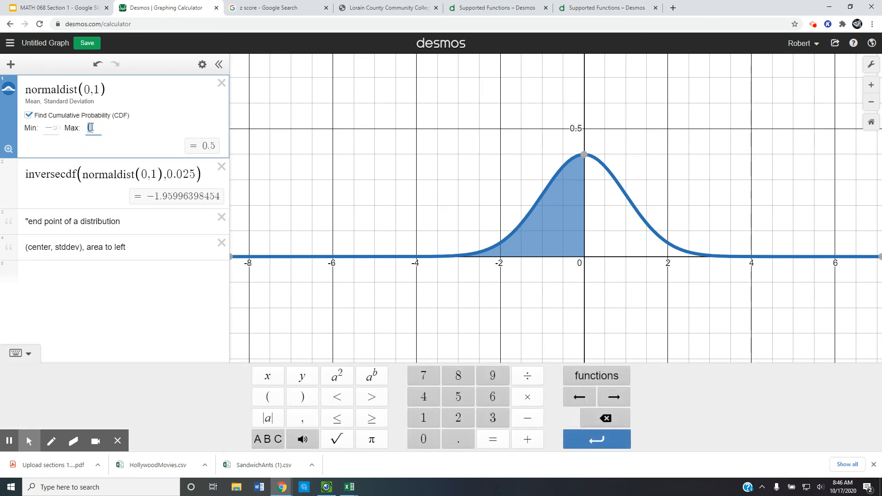
type("-1.96")
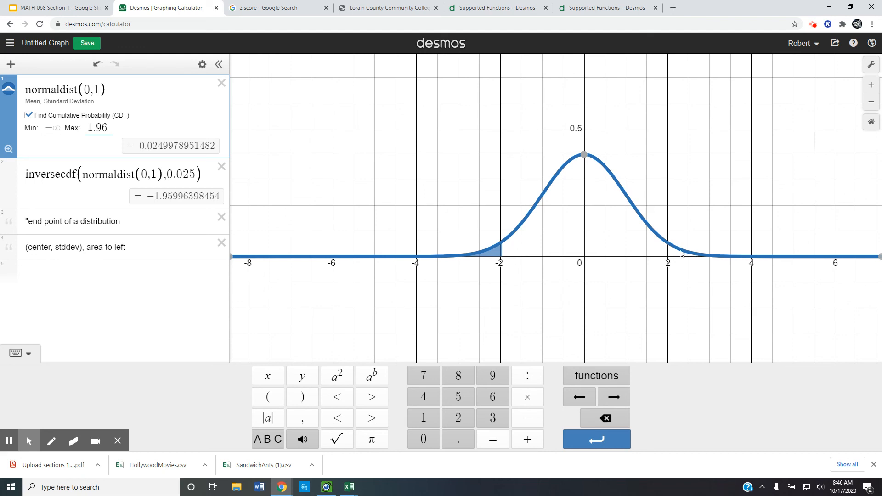
Step: Shade the upper tail of normaldist(0,1) by setting the minimum to 1.96 and clearing the maximum back to infinity
type("-")
left_click(51, 128)
type("1.96")
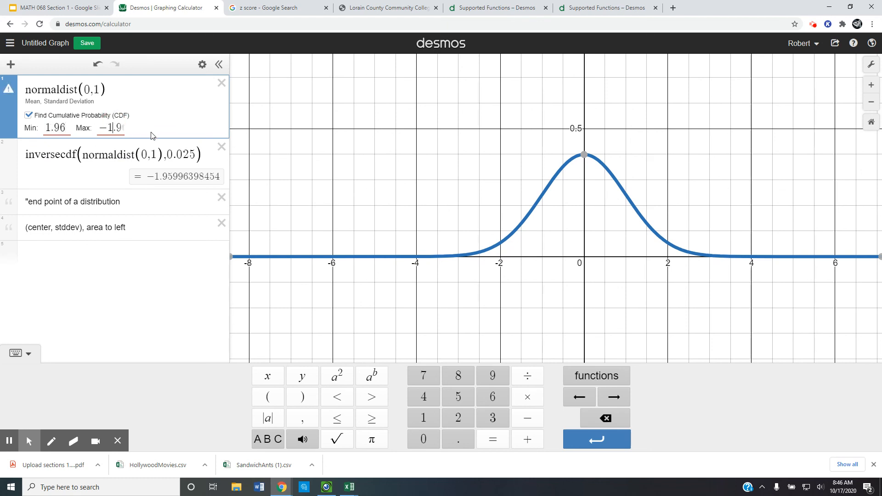
left_click_drag(100, 126, 135, 128)
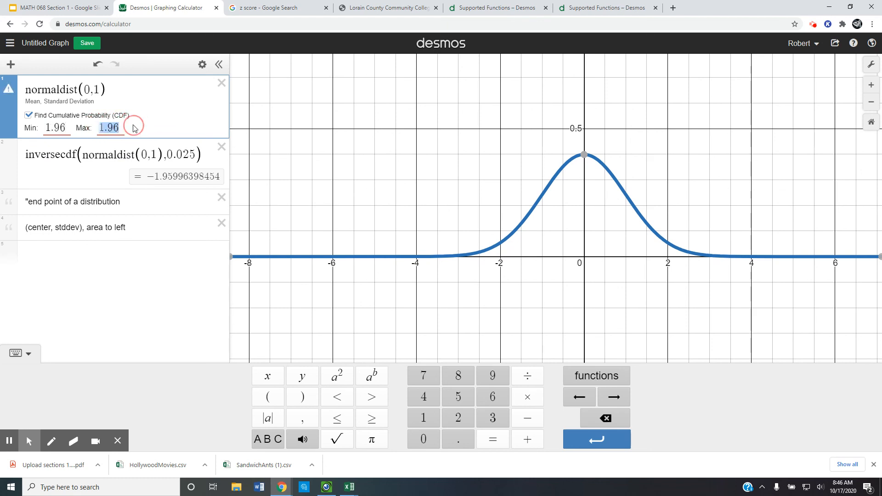
key("BackSpace")
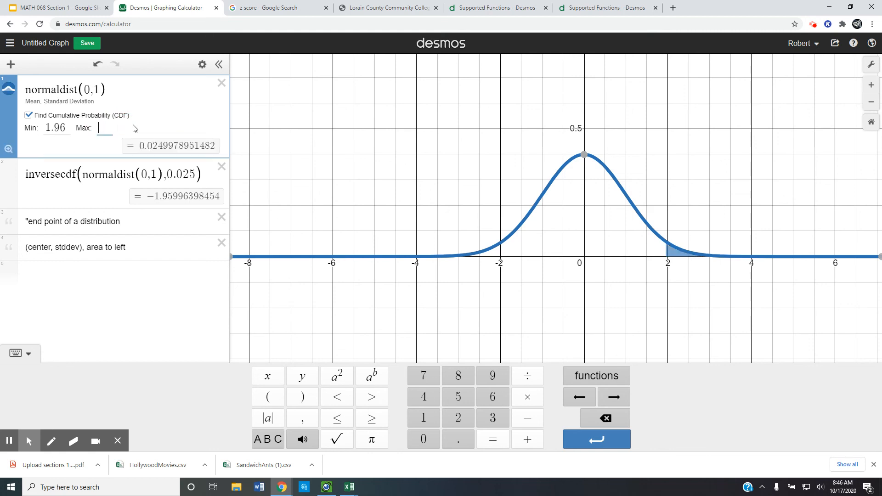
left_click(96, 149)
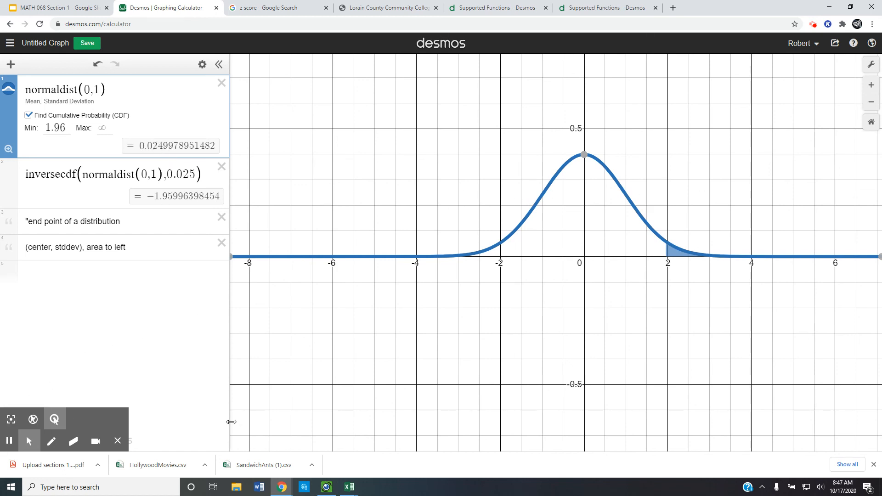
Step: Start a blank expression below the notes and view the available distribution functions
left_click(101, 285)
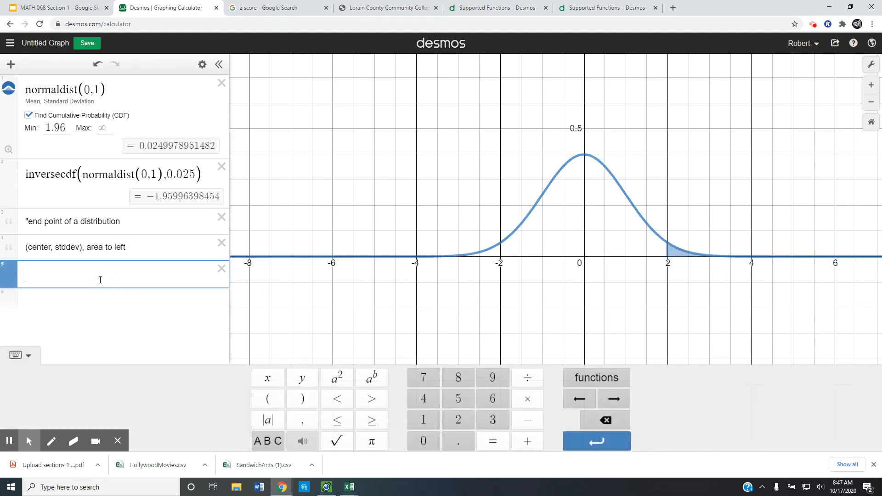
left_click(600, 374)
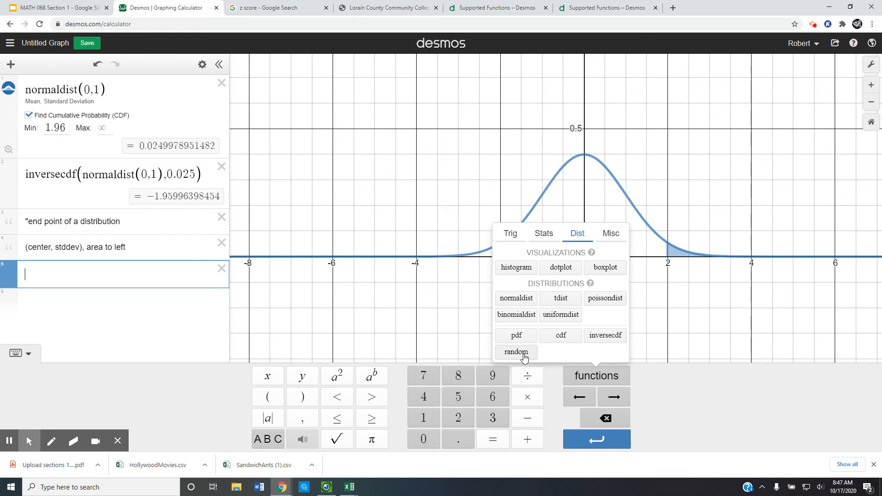
left_click(813, 26)
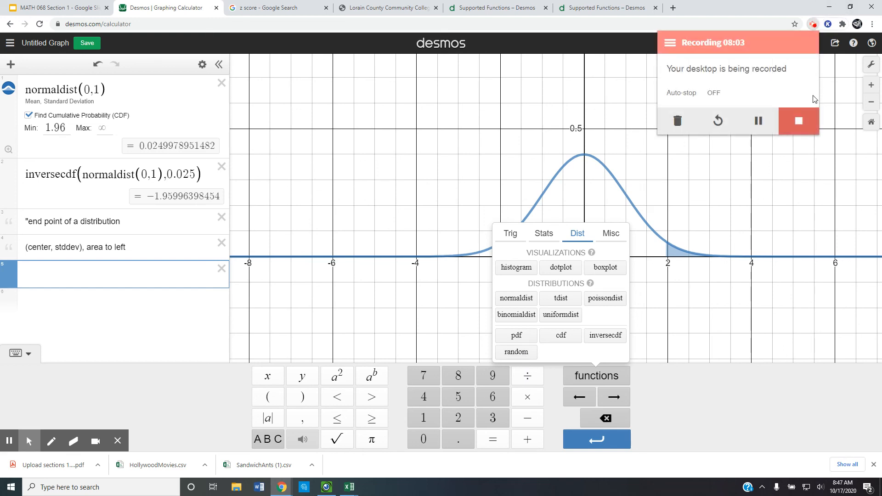